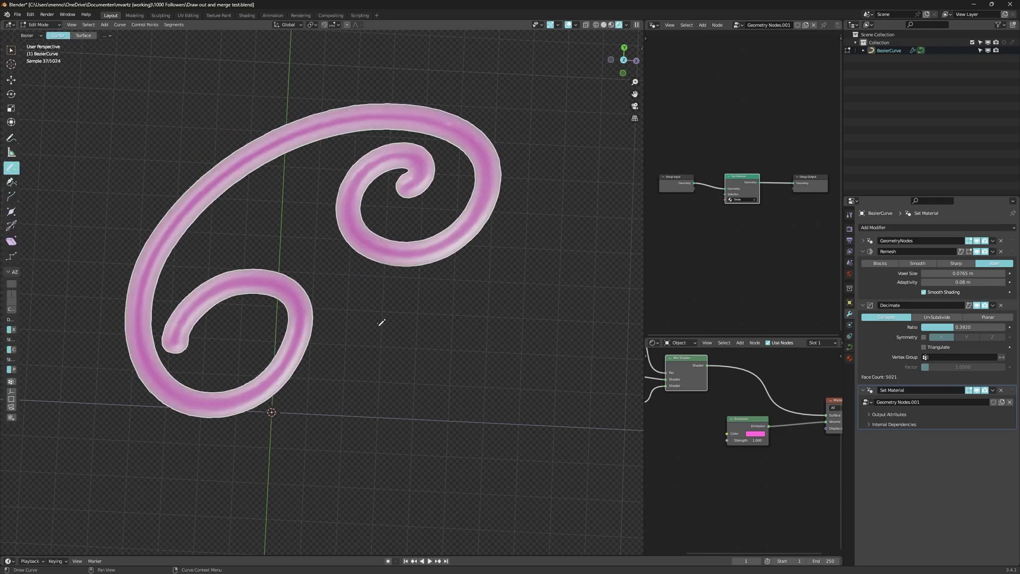
pyautogui.moveTo(447, 432); pyautogui.dragTo(397, 429)
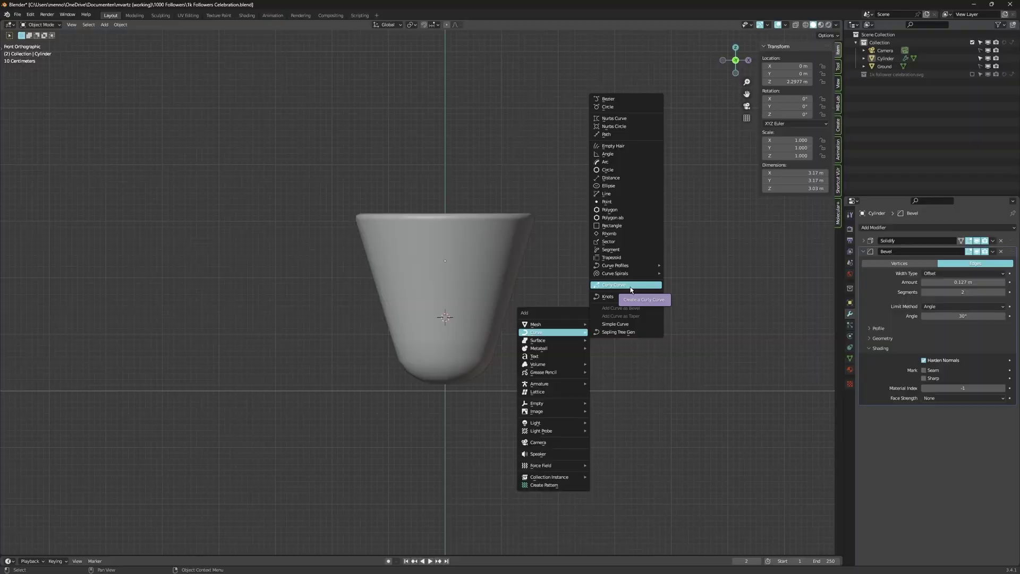
# Add a Curly Curve at the cup and move it along the Z axis
pyautogui.click(630, 288)
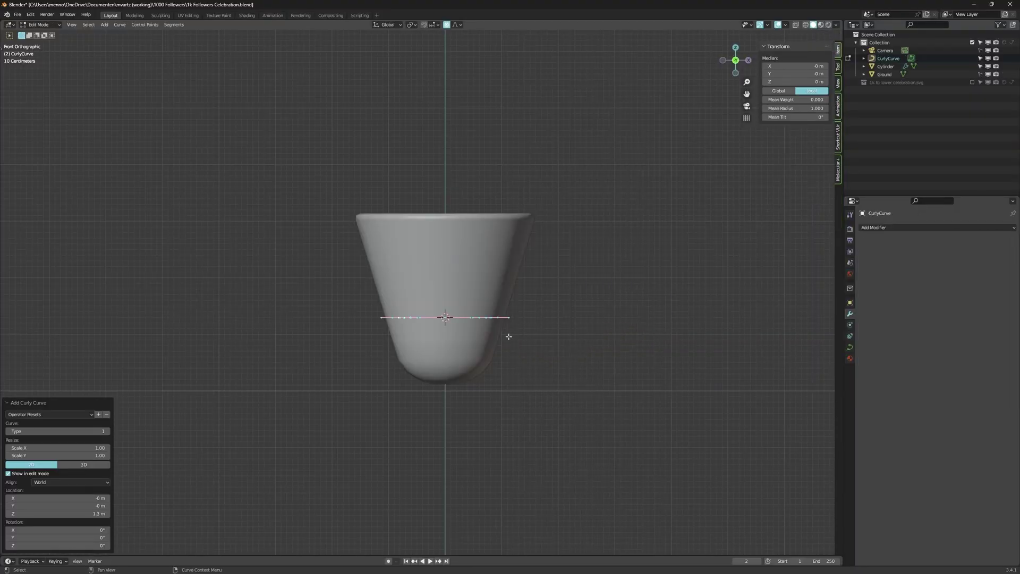
pyautogui.moveTo(577, 291); pyautogui.dragTo(576, 331, button='middle')
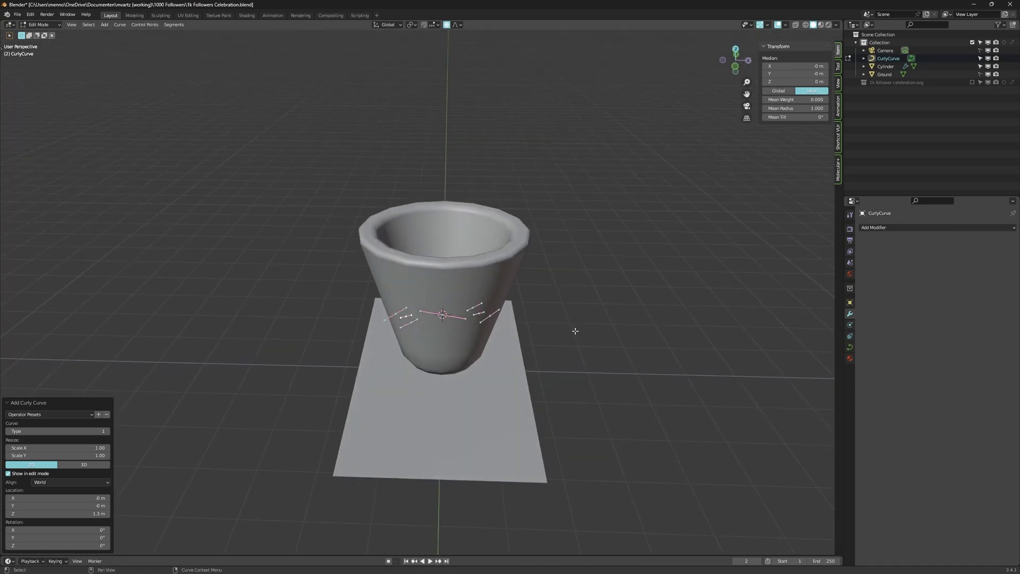
pyautogui.press('g')
pyautogui.press('z')
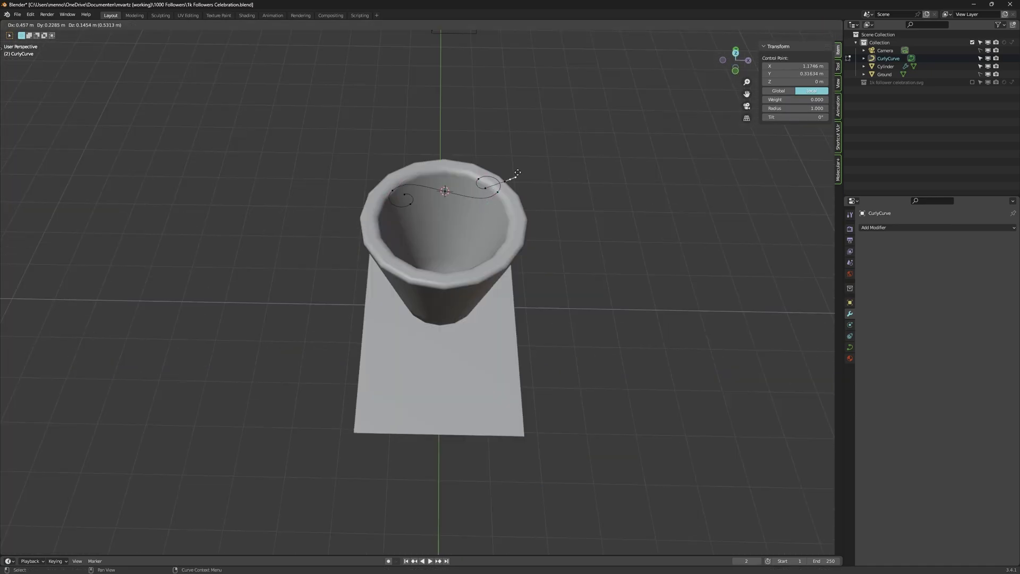
# Place the curve's end control point beyond the cup's rim and rotate it about the Z axis
pyautogui.click(547, 139)
pyautogui.press('r')
pyautogui.press('z')
pyautogui.click(531, 215)
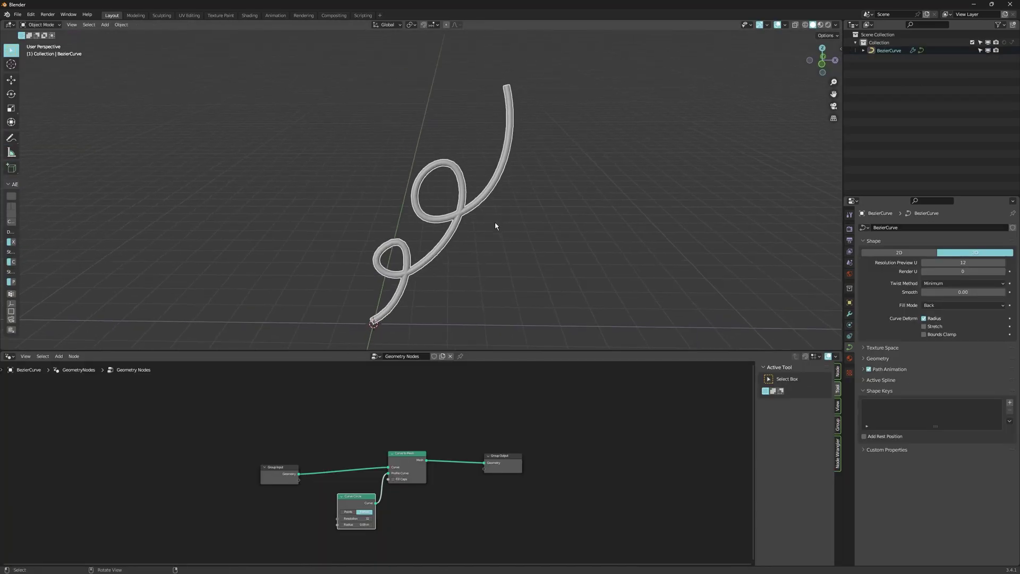
pyautogui.keyDown('shift'); pyautogui.moveTo(495, 226); pyautogui.dragTo(495, 217, button='middle'); pyautogui.keyUp('shift')
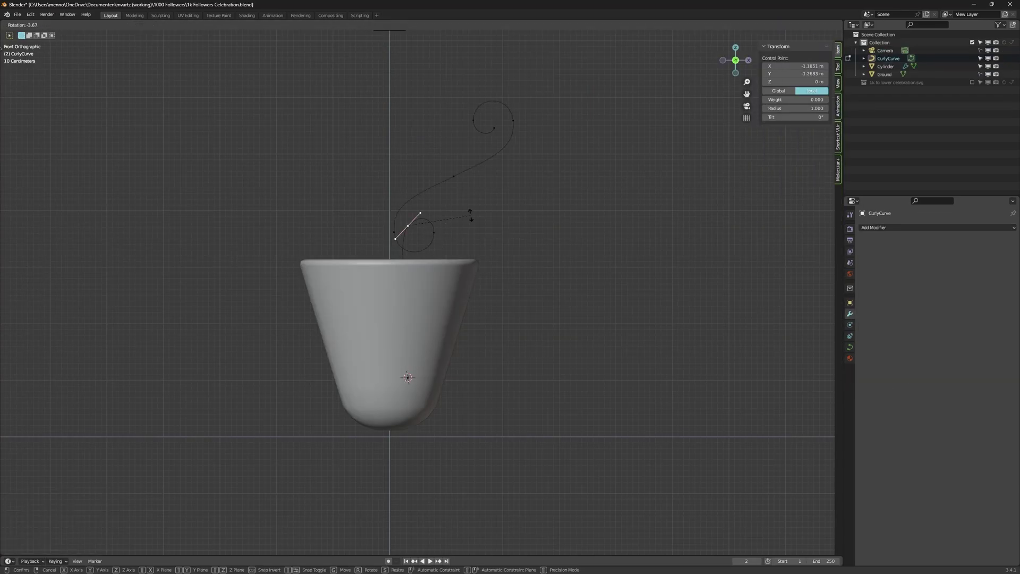
# Scale and reposition the control point beside the lower loop to smooth the curl above the cup
pyautogui.press('s')
pyautogui.click(487, 204)
pyautogui.press('g')
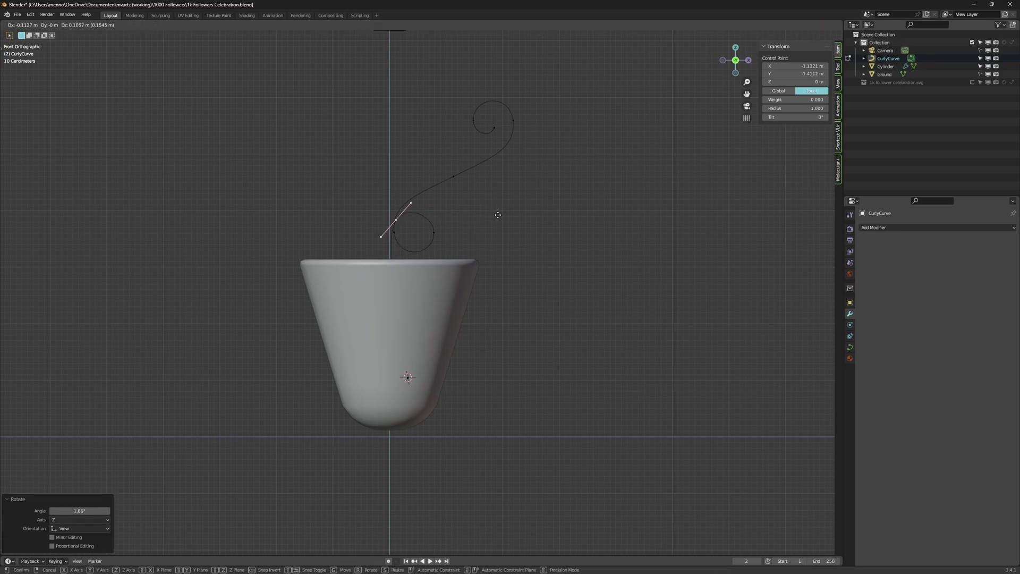
pyautogui.click(474, 236)
pyautogui.click(474, 235)
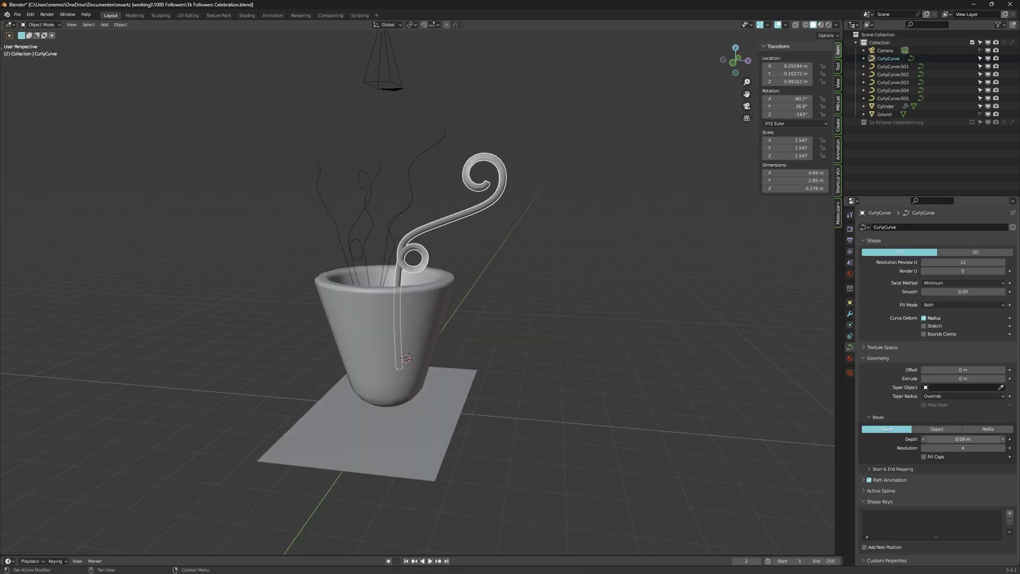
# Bevel the curly curve to a depth of 0.052 m and try varying its length with the End mapping factor
pyautogui.moveTo(935, 439); pyautogui.dragTo(951, 442)
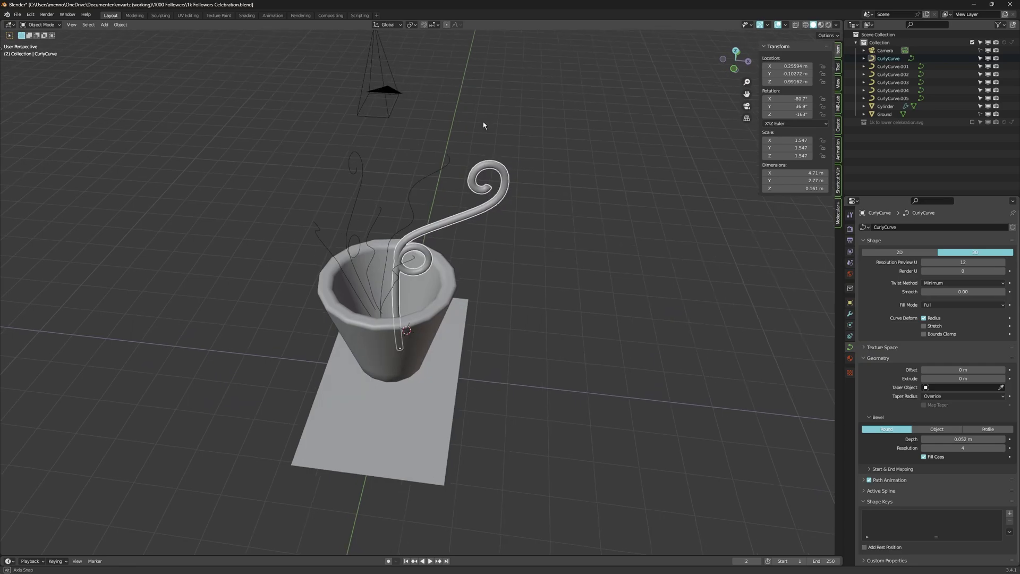
pyautogui.scroll(5, 488, 206)
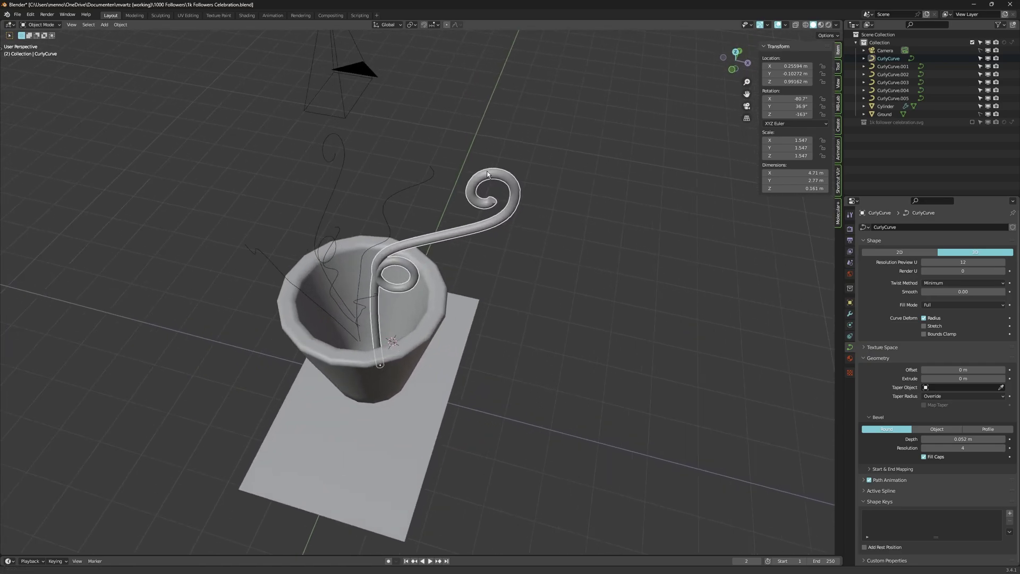
pyautogui.moveTo(487, 207); pyautogui.dragTo(517, 199, button='middle')
pyautogui.scroll(-3, 517, 200)
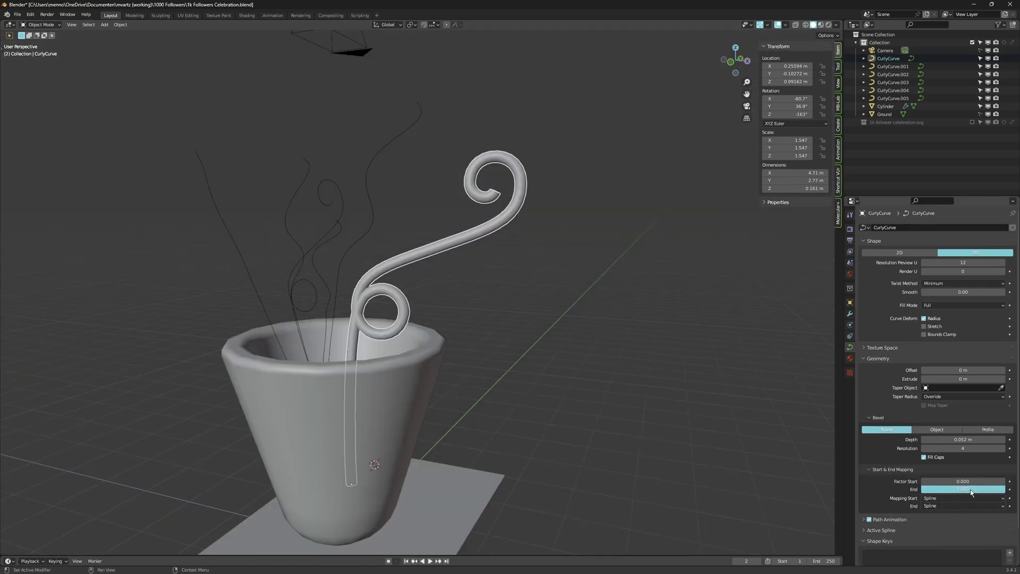
pyautogui.moveTo(971, 490); pyautogui.dragTo(994, 481)
pyautogui.rightClick(937, 490)
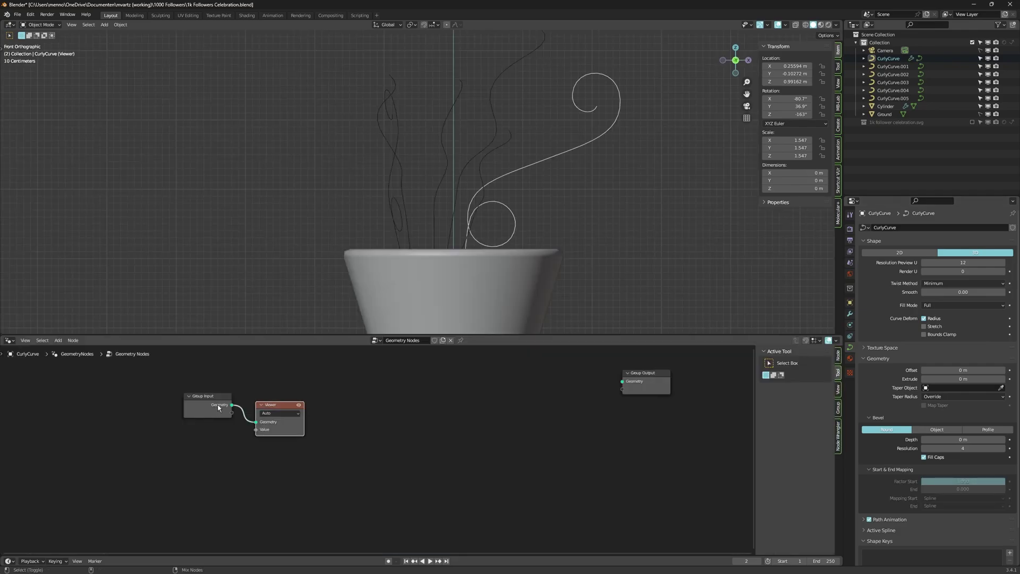
# Replace the Viewer node with a direct link from Group Input to Group Output and insert a Curve to Mesh node into it
pyautogui.press('x')
pyautogui.moveTo(233, 406); pyautogui.dragTo(623, 382)
pyautogui.hotkey('shift', 'a')
pyautogui.moveTo(534, 414)
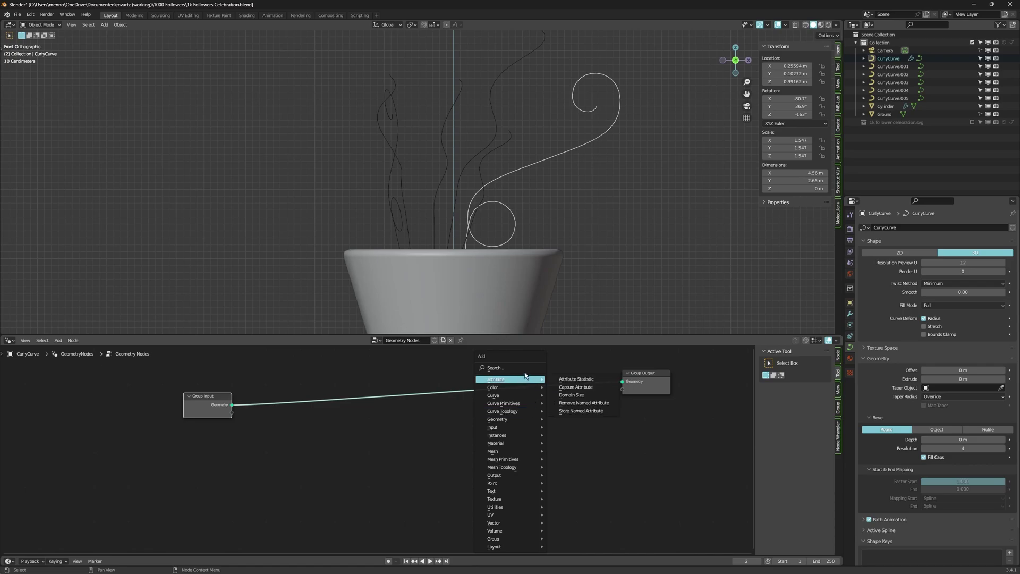
pyautogui.click(525, 368)
pyautogui.write('curve to')
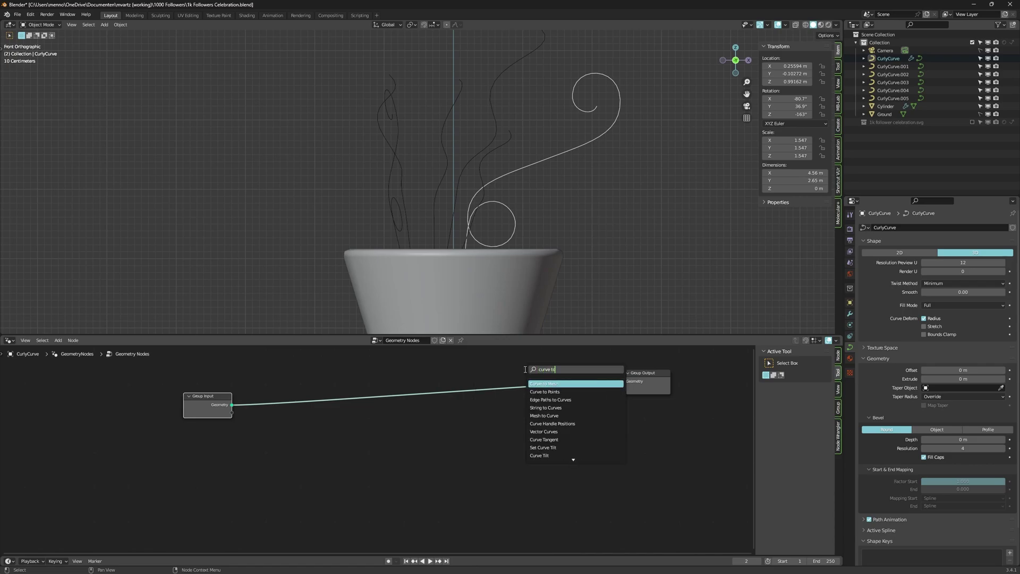
pyautogui.press('Return')
pyautogui.click(498, 375)
# Add a Curve Circle node and connect it to the Profile Curve input of Curve to Mesh
pyautogui.hotkey('shift', 'a')
pyautogui.moveTo(452, 412)
pyautogui.click(446, 386)
pyautogui.write('curve c')
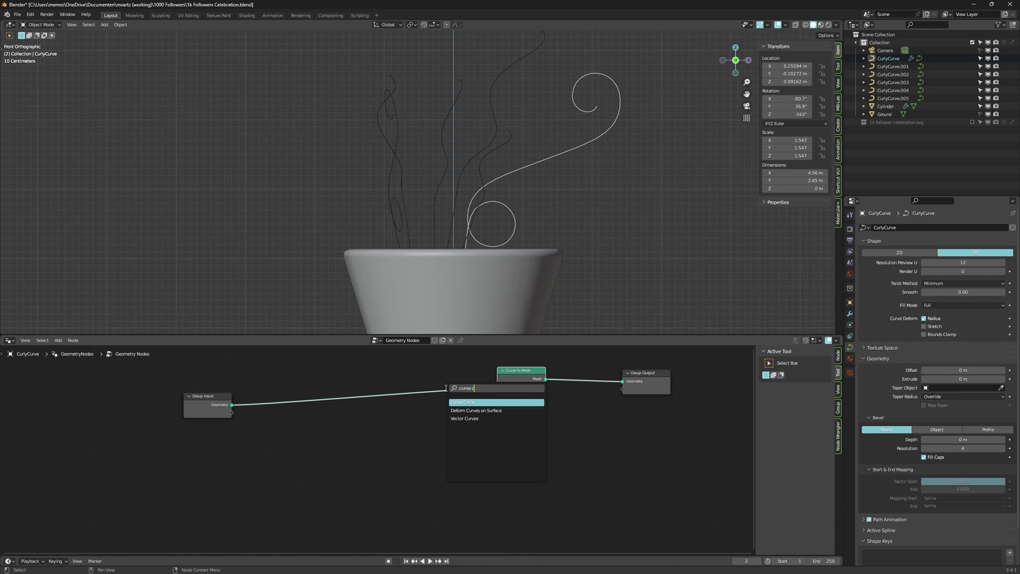
pyautogui.press('Return')
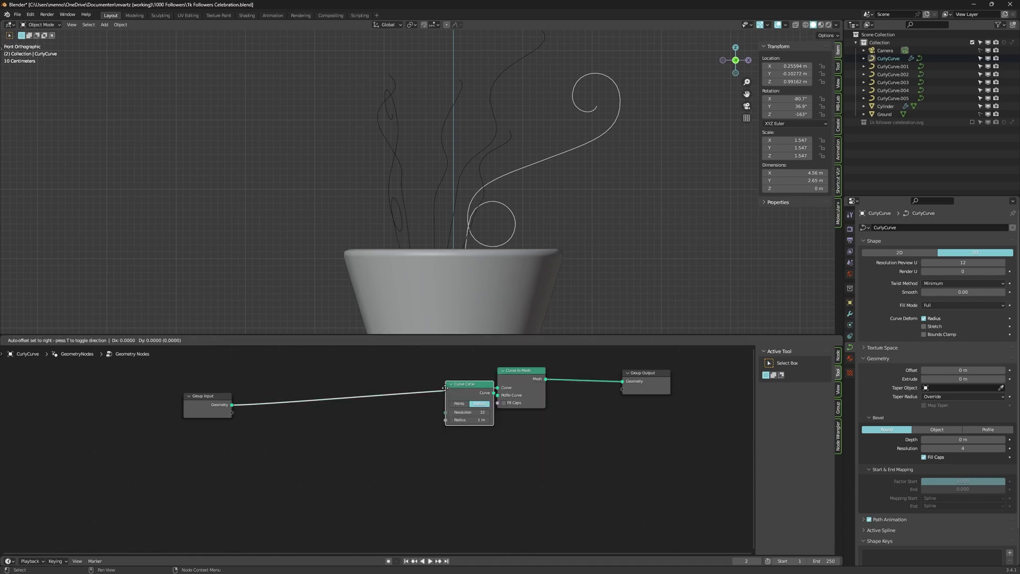
pyautogui.click(371, 436)
pyautogui.moveTo(418, 438); pyautogui.dragTo(497, 395)
# Reposition the Curve Circle node and set its radius to 0.04 m
pyautogui.moveTo(400, 434); pyautogui.dragTo(385, 465)
pyautogui.rightClick(438, 458)
pyautogui.moveTo(511, 226); pyautogui.dragTo(476, 279, button='middle')
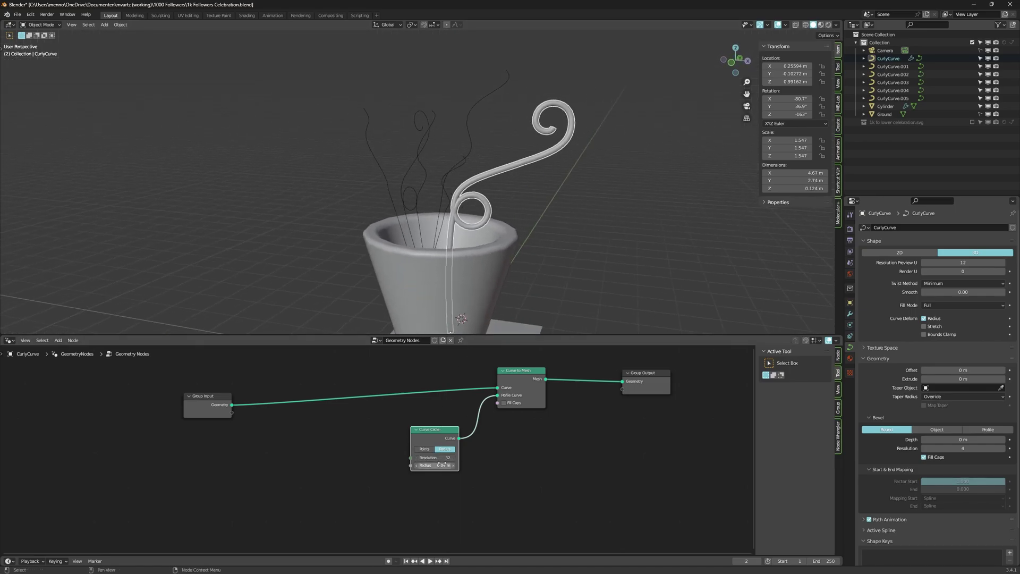
# Add a UV Sphere node below the curve nodes
pyautogui.scroll(-2, 485, 445)
pyautogui.hotkey('shift', 'a')
pyautogui.click(352, 384)
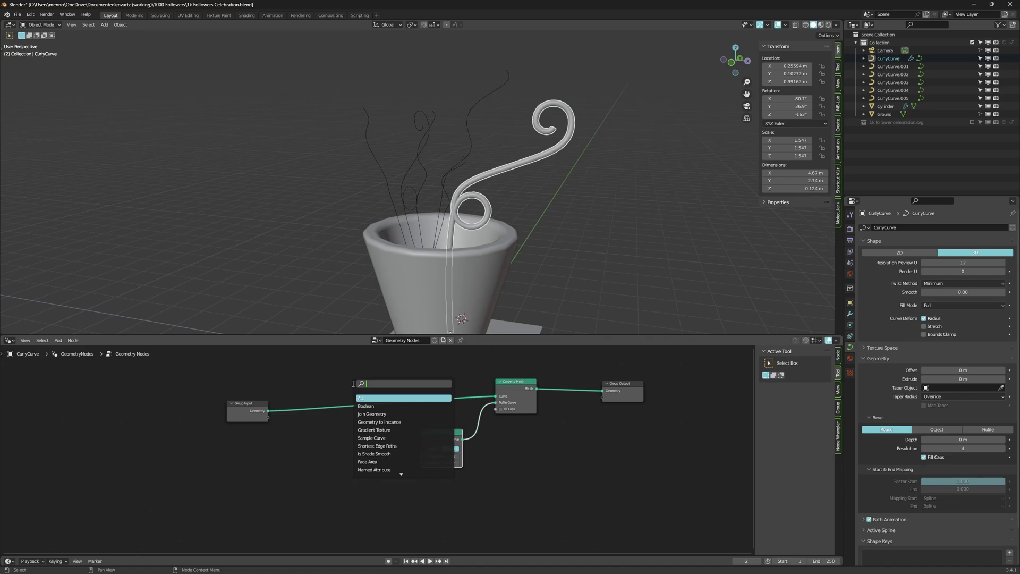
pyautogui.write('uv sphere')
pyautogui.press('Return')
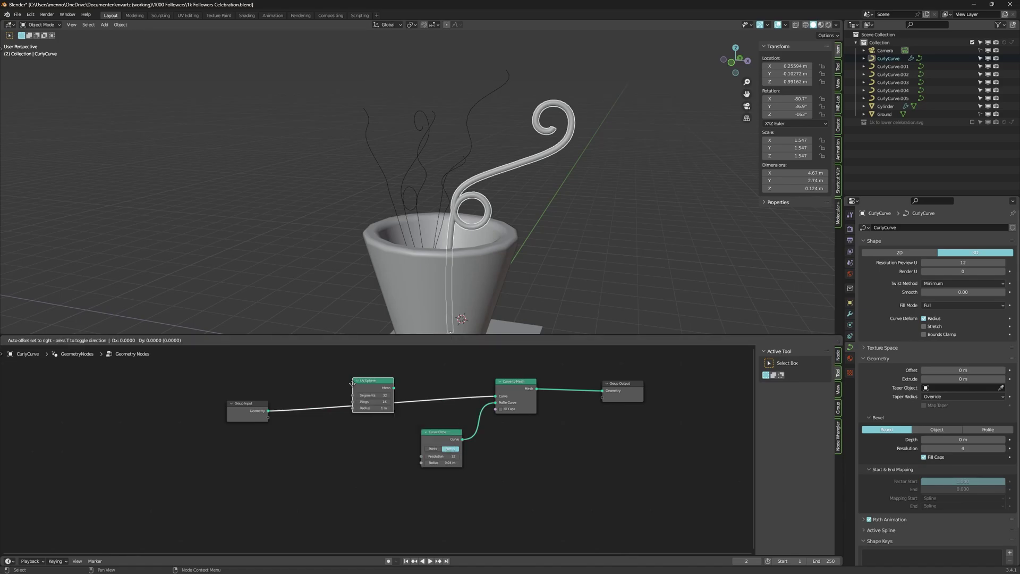
pyautogui.click(337, 461)
# Combine the UV Sphere with the Curve to Mesh output through a Join Geometry node placed before Group Output
pyautogui.moveTo(357, 464); pyautogui.dragTo(371, 485)
pyautogui.keyDown('ctrl'); pyautogui.keyDown('shift'); pyautogui.moveTo(372, 483); pyautogui.dragTo(508, 402, button='right'); pyautogui.keyUp('shift'); pyautogui.keyUp('ctrl')
pyautogui.moveTo(615, 395); pyautogui.dragTo(695, 390)
pyautogui.moveTo(584, 430); pyautogui.dragTo(617, 392)
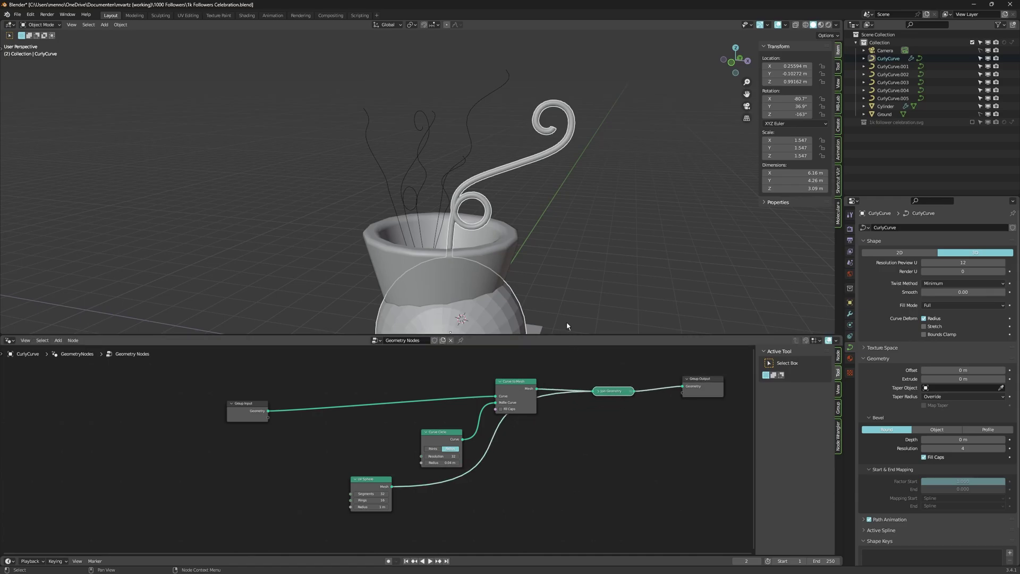
# Isolate the curly curve in local view and rearrange the geometry nodes
pyautogui.press('KP_Divide')
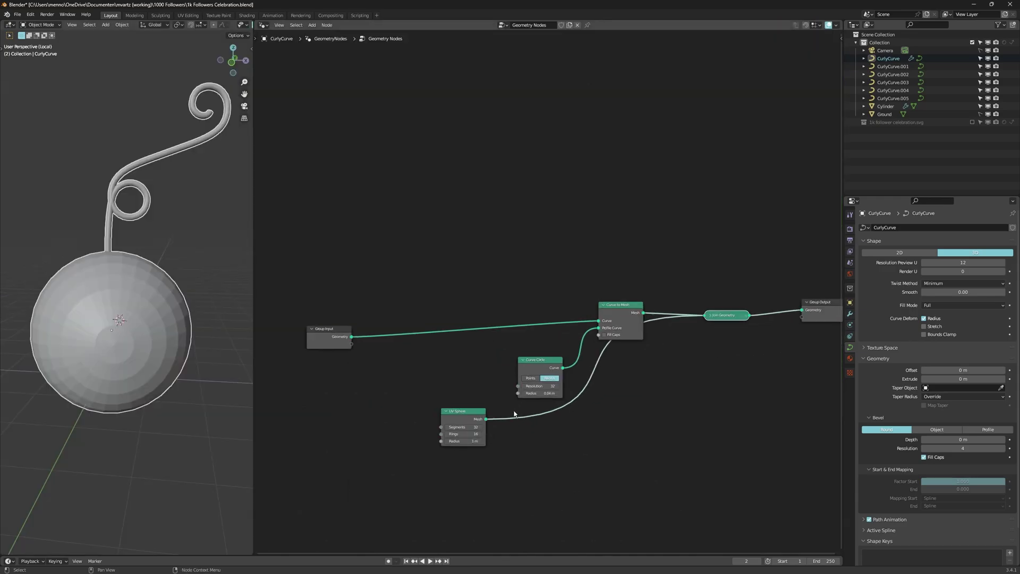
pyautogui.moveTo(331, 338); pyautogui.dragTo(397, 328)
pyautogui.moveTo(793, 414); pyautogui.dragTo(490, 295)
pyautogui.press('g')
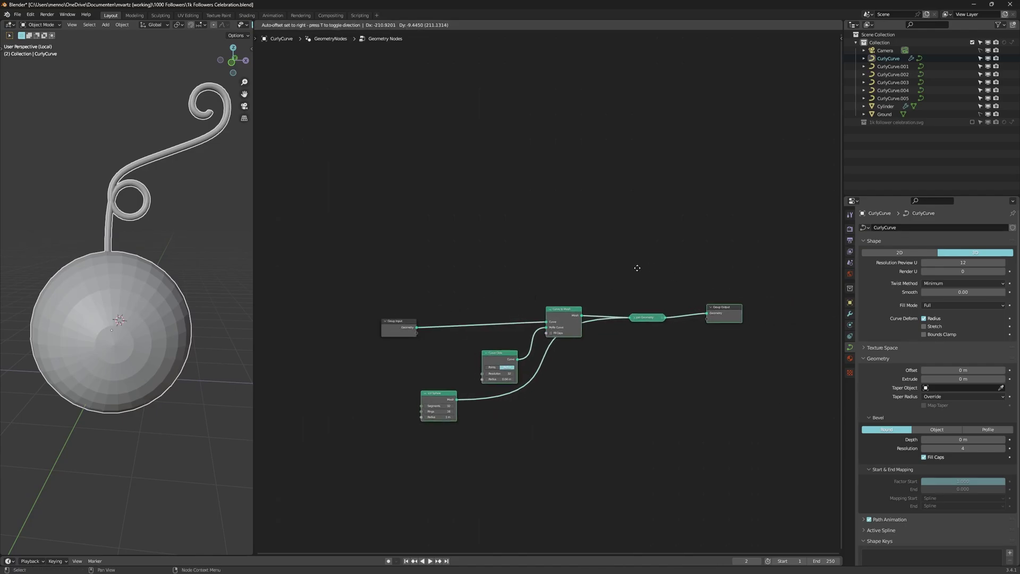
pyautogui.click(576, 273)
# Insert a Transform node after the UV Sphere and add a Value node beside the Curve Circle
pyautogui.click(540, 400)
pyautogui.hotkey('shift', 'a')
pyautogui.click(455, 386)
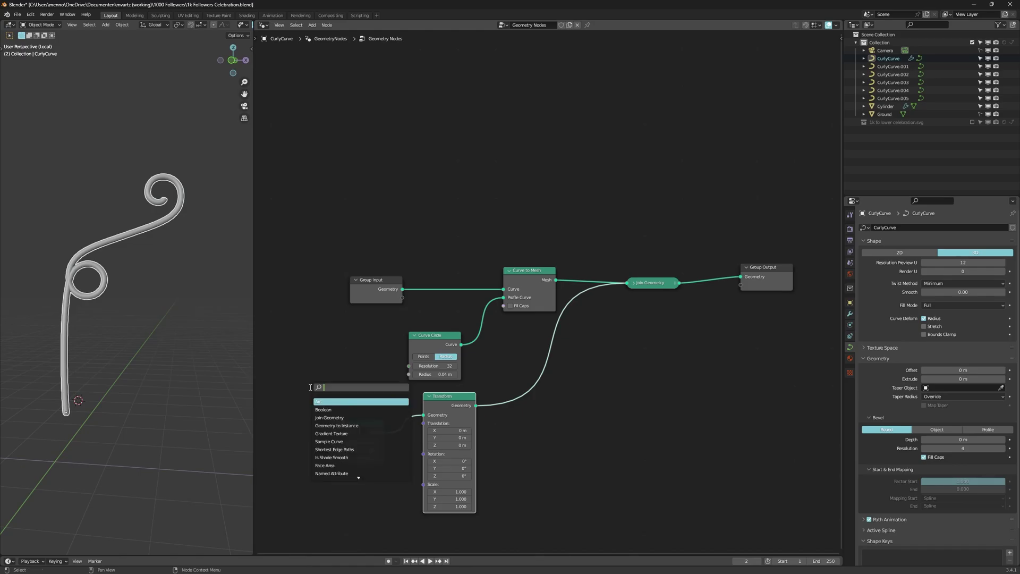
pyautogui.write('value')
pyautogui.press('Return')
pyautogui.click(295, 370)
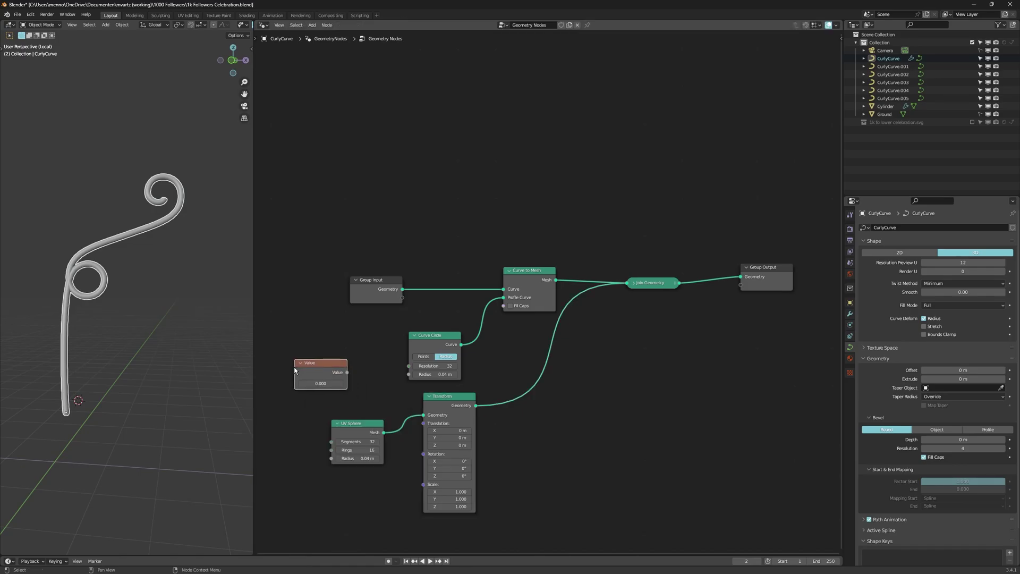
# Set the Value node to 0.040 and connect it to the radius of both the Curve Circle and the UV Sphere
pyautogui.hotkey('ctrl', 'v')
pyautogui.hotkey('ctrl', 'c')
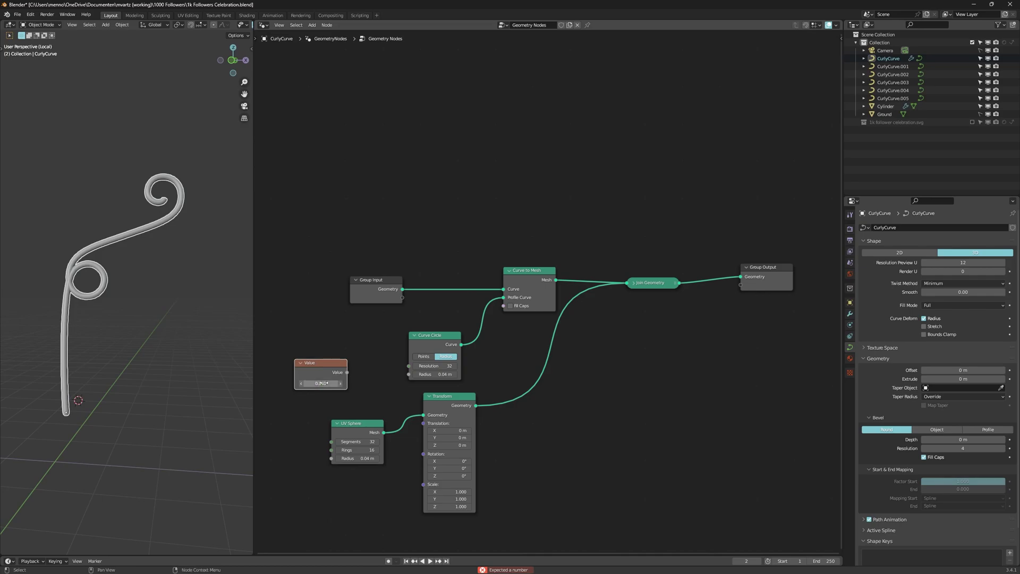
pyautogui.moveTo(346, 372); pyautogui.dragTo(408, 374)
pyautogui.moveTo(345, 378); pyautogui.dragTo(334, 460)
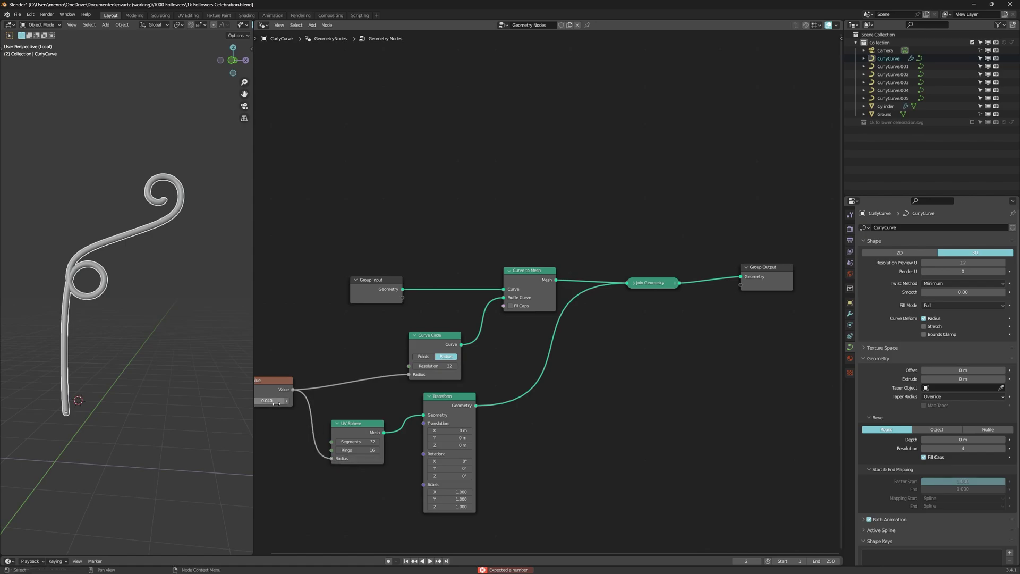
pyautogui.moveTo(272, 402); pyautogui.dragTo(340, 401)
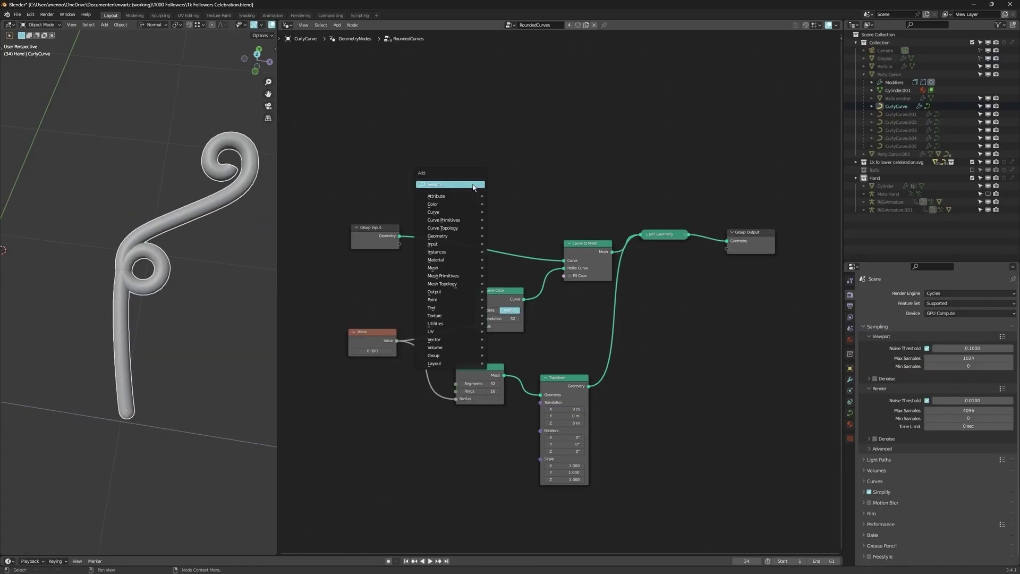
# Insert a Trim Curve node between Group Input and Curve to Mesh and adjust its End factor
pyautogui.write('trim')
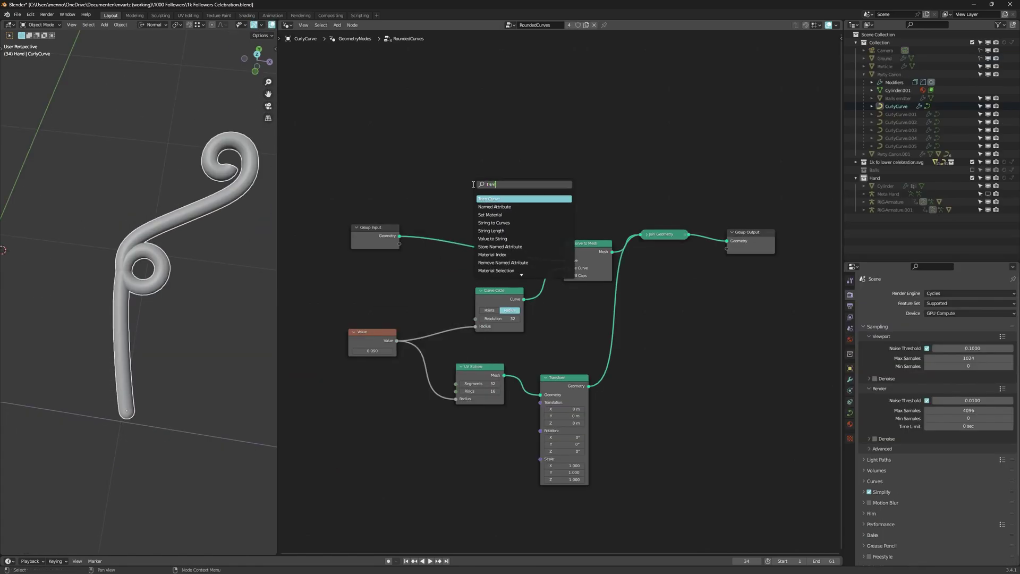
pyautogui.click(489, 207)
pyautogui.click(491, 189)
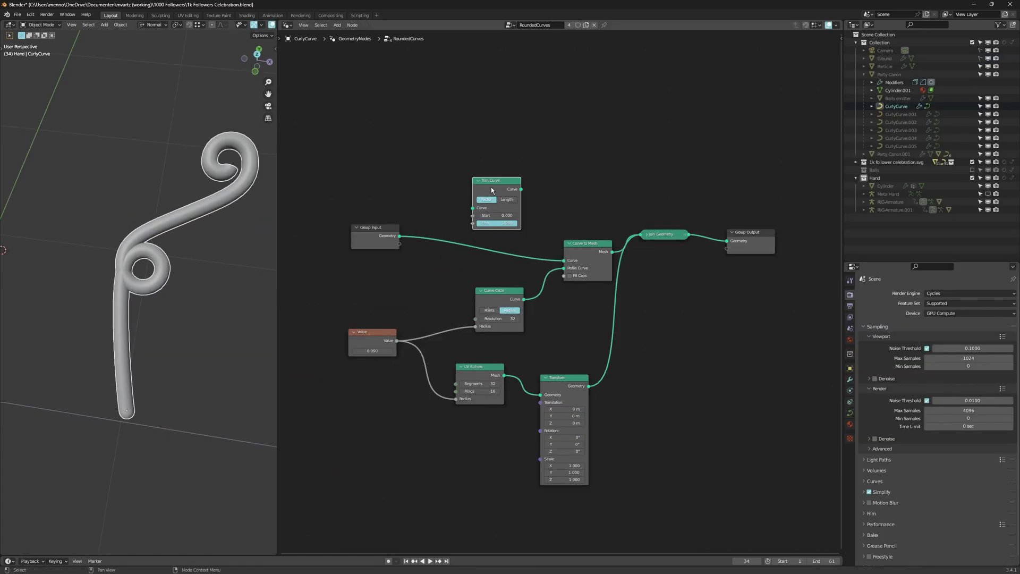
pyautogui.moveTo(497, 181); pyautogui.dragTo(484, 223)
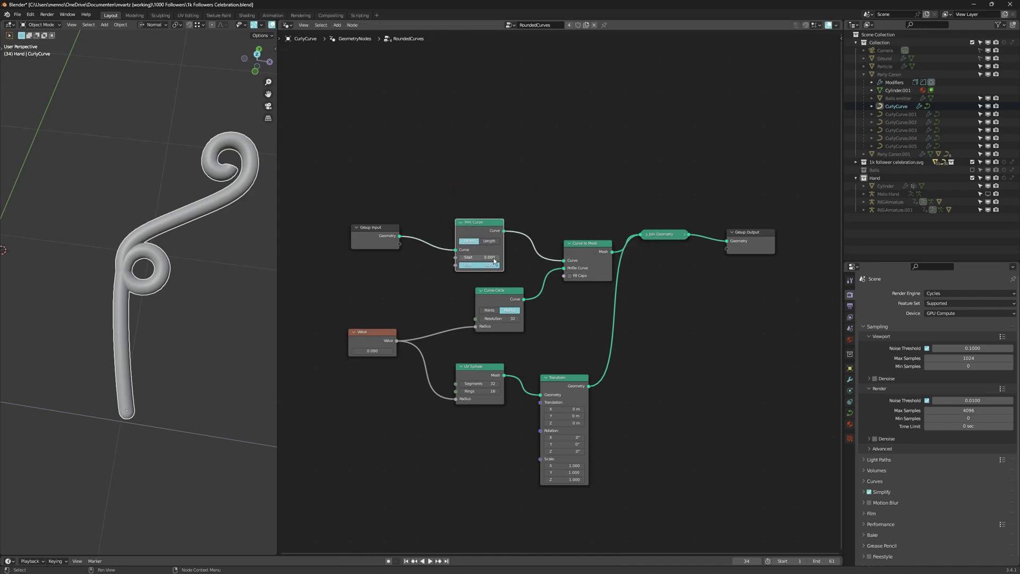
pyautogui.moveTo(498, 265)
pyautogui.mouseDown()
pyautogui.moveTo(460, 265)
pyautogui.moveTo(501, 265)
pyautogui.mouseUp()
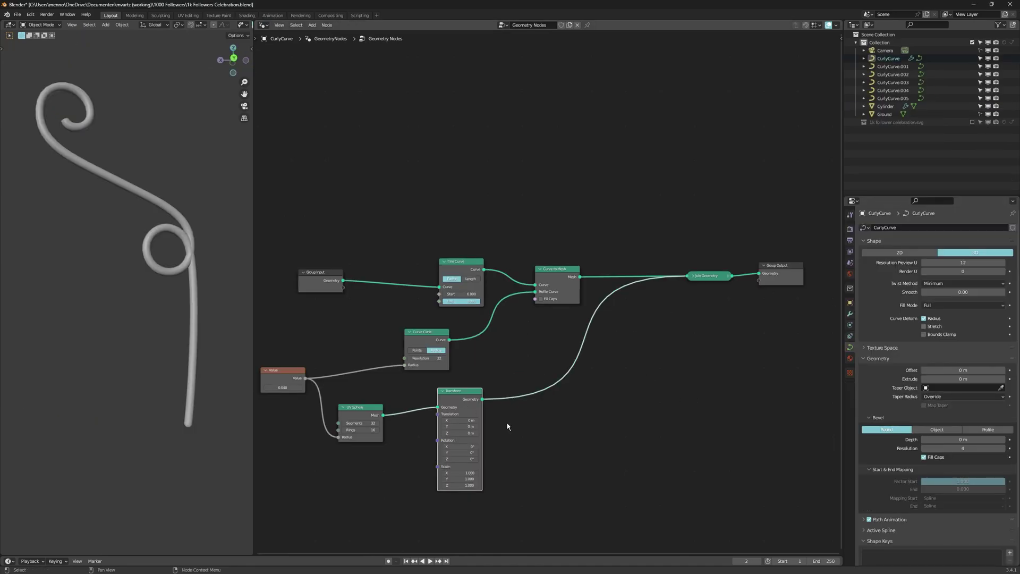
# Add an Instance on Points node below Curve to Mesh
pyautogui.hotkey('shift', 'a')
pyautogui.click(629, 368)
pyautogui.write('instances on')
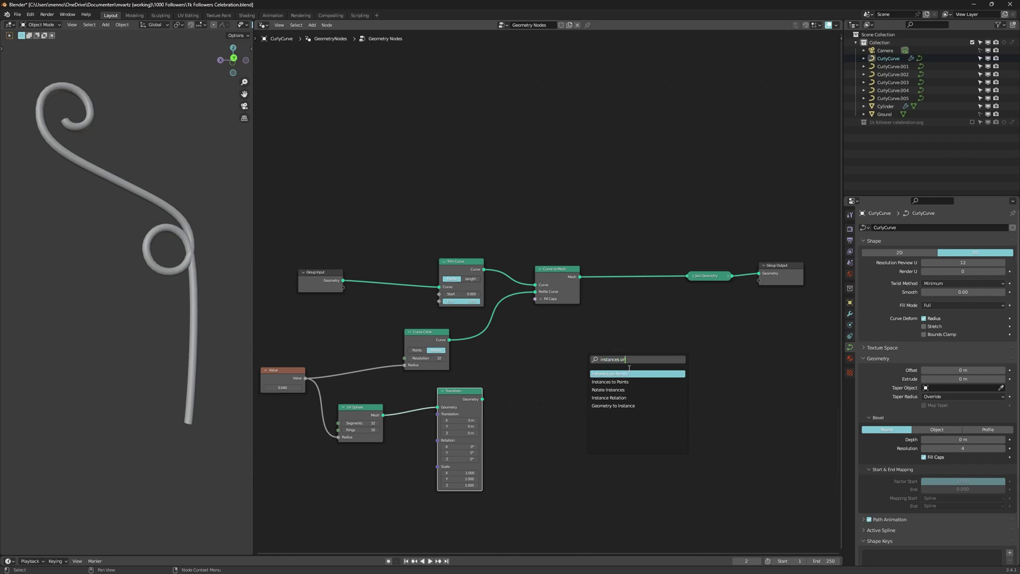
pyautogui.press('Return')
pyautogui.click(537, 382)
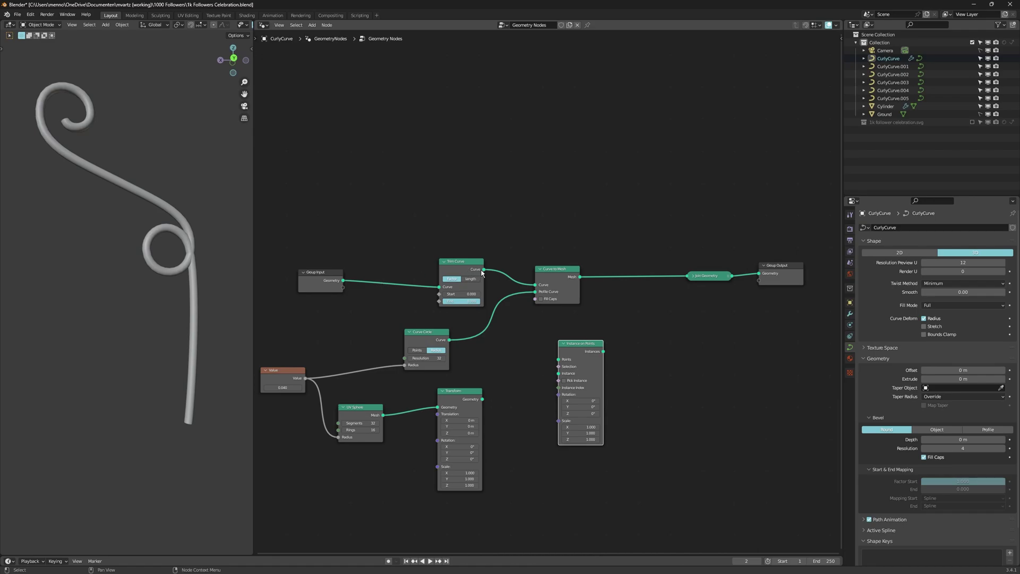
# Connect the Trim Curve output to Points and the Instances output to Join Geometry, and reposition the Instance on Points and Transform nodes
pyautogui.moveTo(484, 269); pyautogui.dragTo(689, 276)
pyautogui.moveTo(579, 372); pyautogui.dragTo(583, 367)
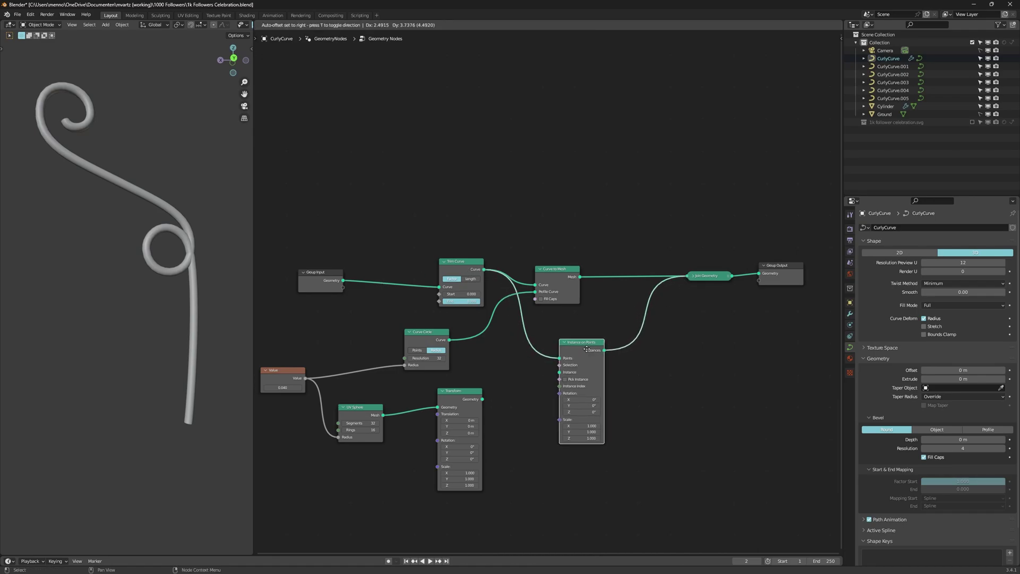
pyautogui.click(451, 392)
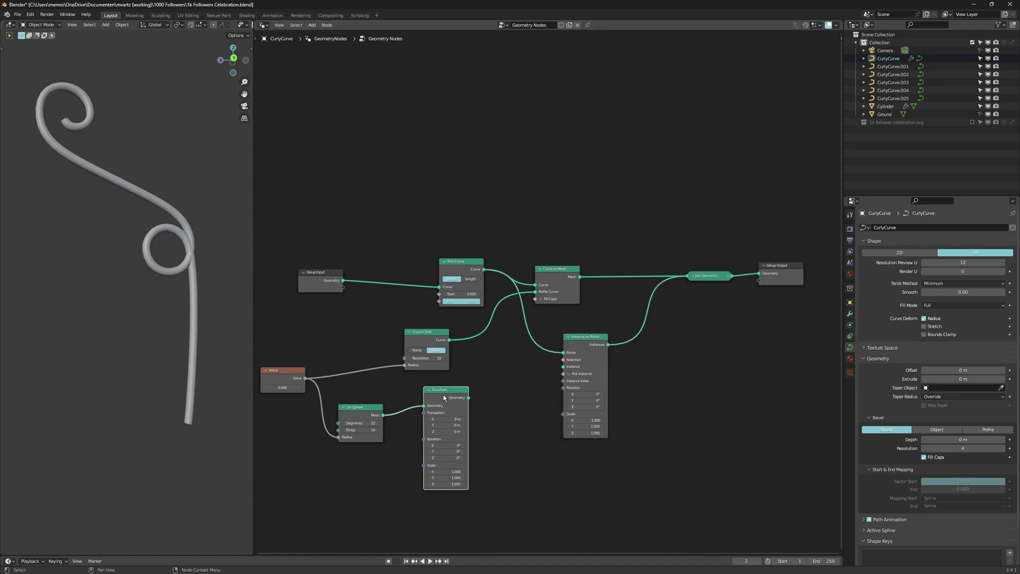
# Delete the Transform node, connect the UV Sphere mesh directly to Instance, and enlarge the Instance on Points scale to 2.4 on all axes
pyautogui.press('x')
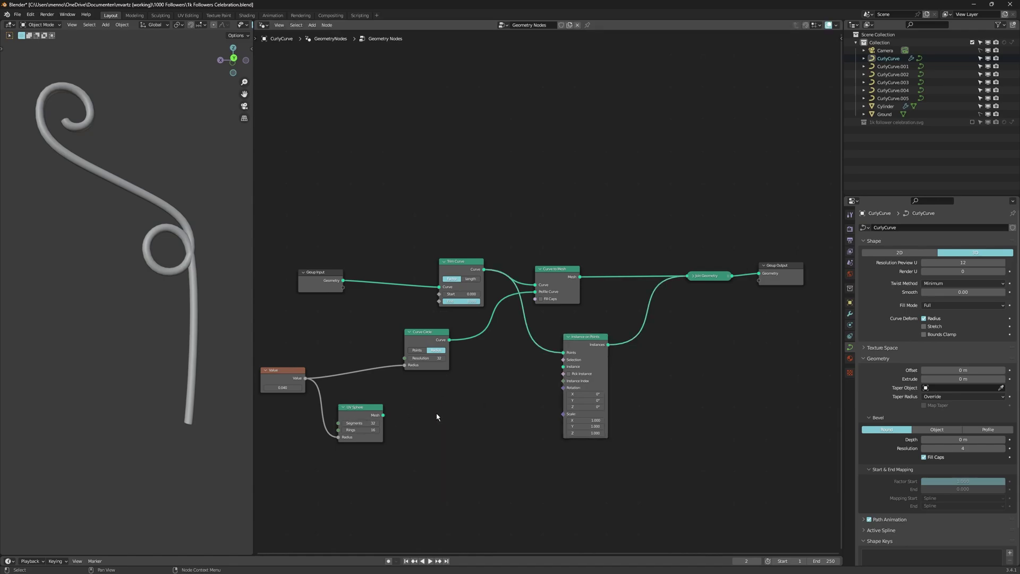
pyautogui.moveTo(383, 415); pyautogui.dragTo(565, 373)
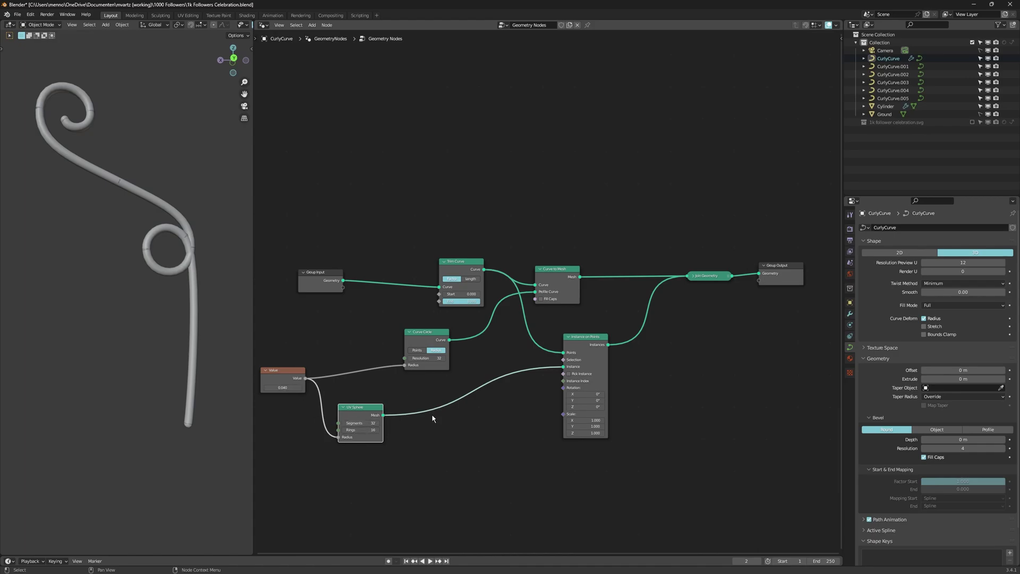
pyautogui.moveTo(586, 421); pyautogui.dragTo(661, 433)
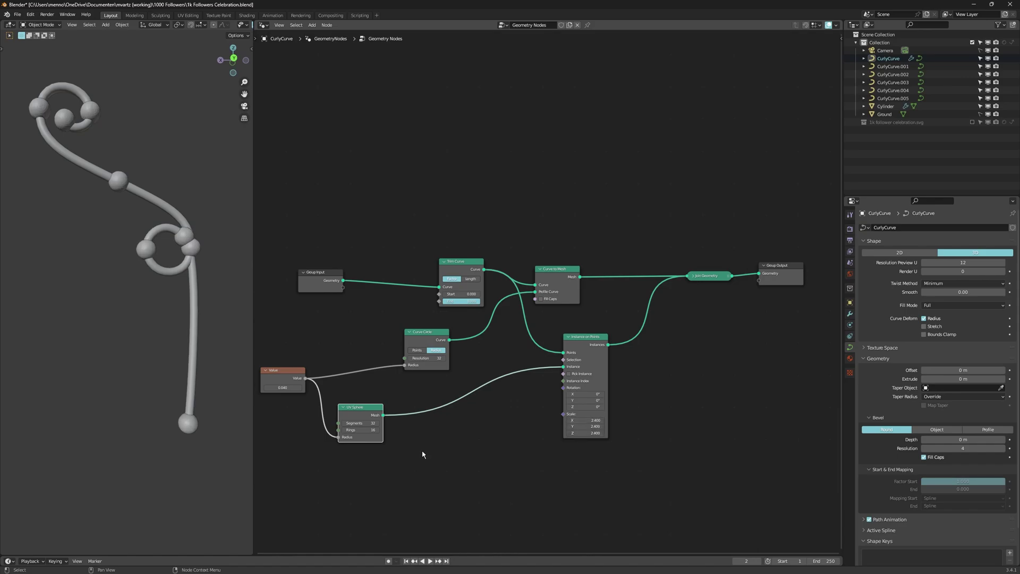
# Add an Endpoint Selection node, connect it to the Selection input of Instance on Points, and cancel the instance scale change
pyautogui.hotkey('shift', 'a')
pyautogui.write('endpoint')
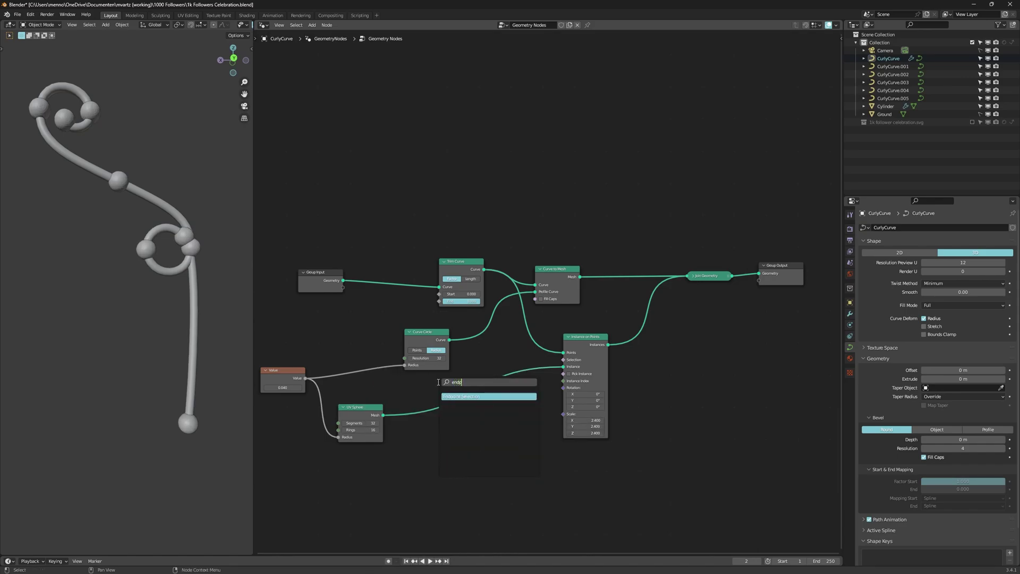
pyautogui.press('Return')
pyautogui.click(400, 452)
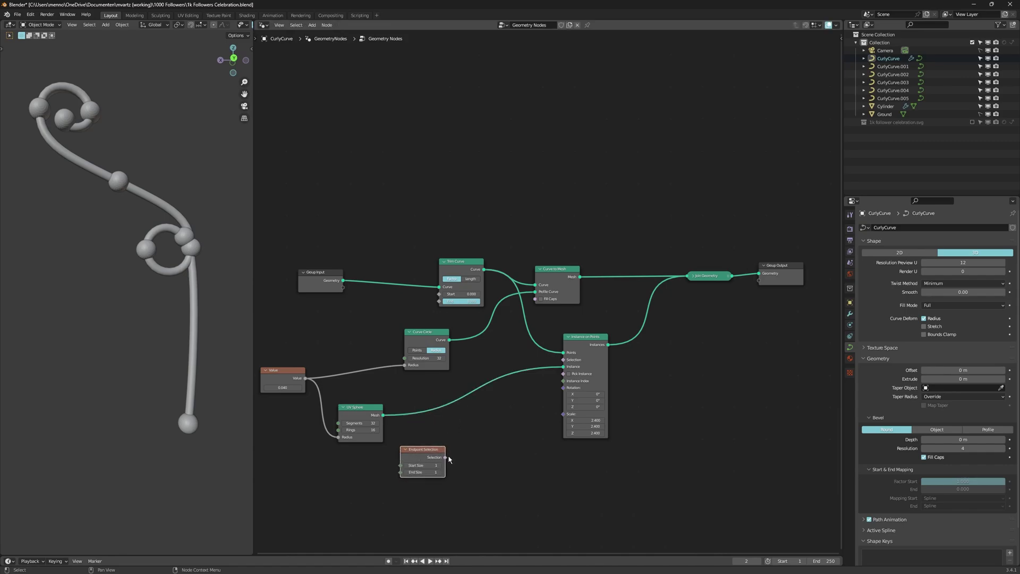
pyautogui.moveTo(446, 458); pyautogui.dragTo(572, 362)
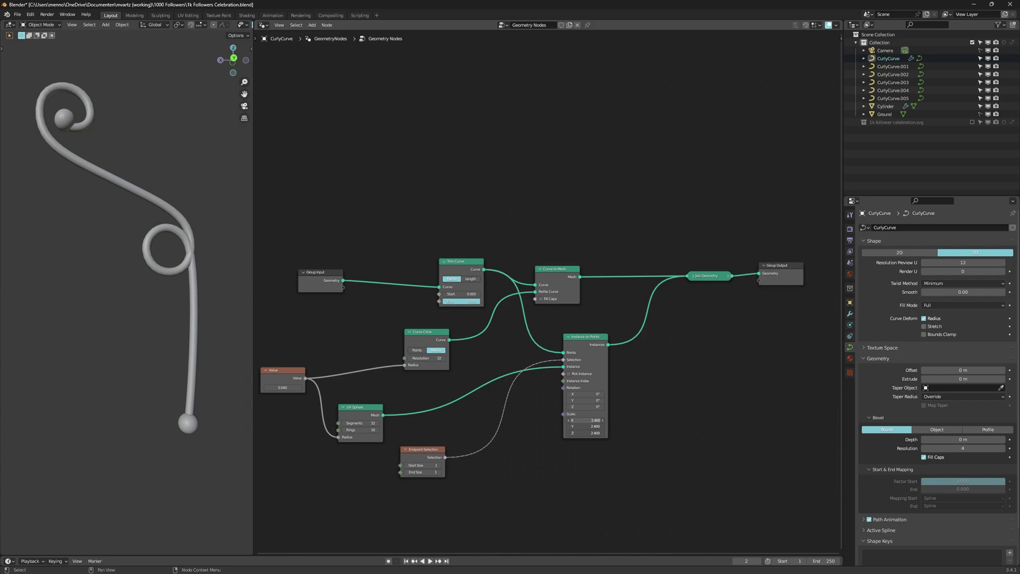
pyautogui.press('Escape')
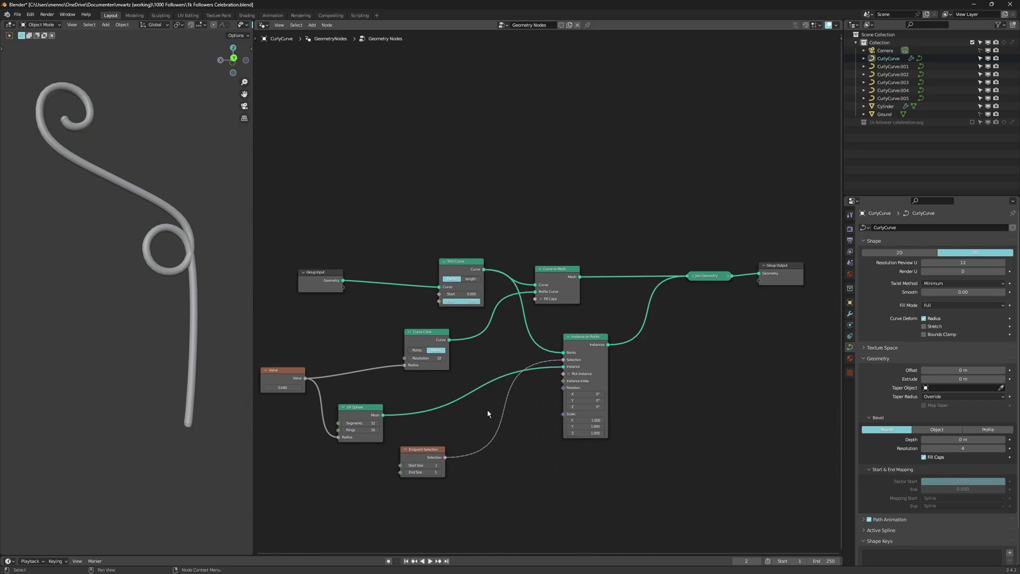
# Show the tube in wireframe and reposition the Transform node, placing the Endpoint Selection node below it
pyautogui.hotkey('shift', 'z')
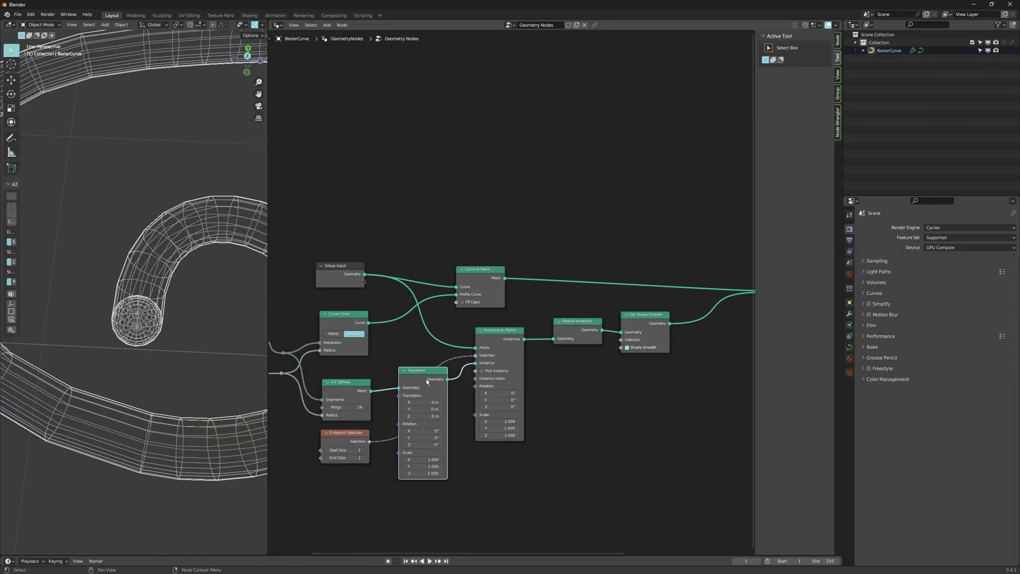
pyautogui.moveTo(427, 381); pyautogui.dragTo(420, 367)
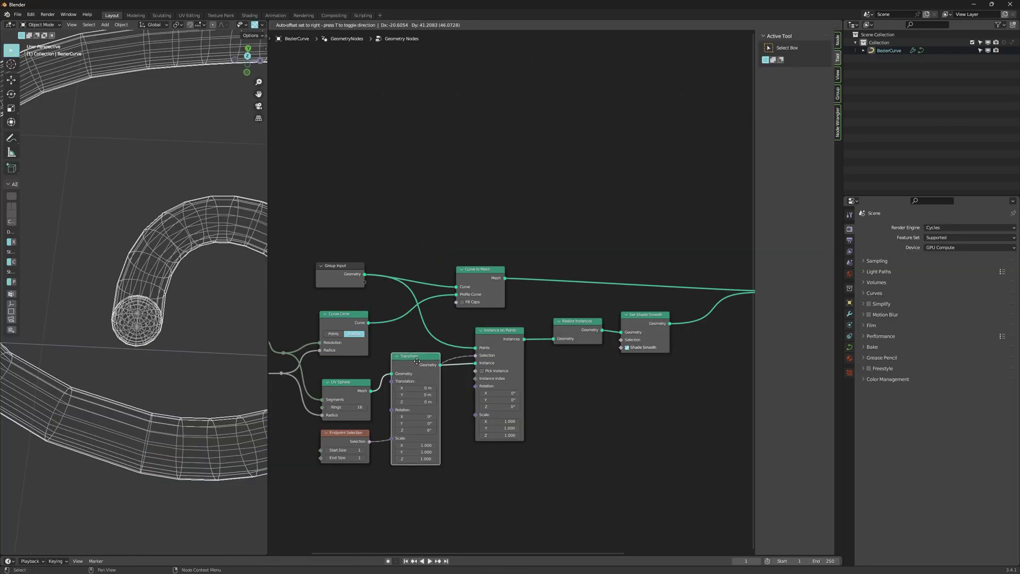
pyautogui.moveTo(349, 436); pyautogui.dragTo(423, 481)
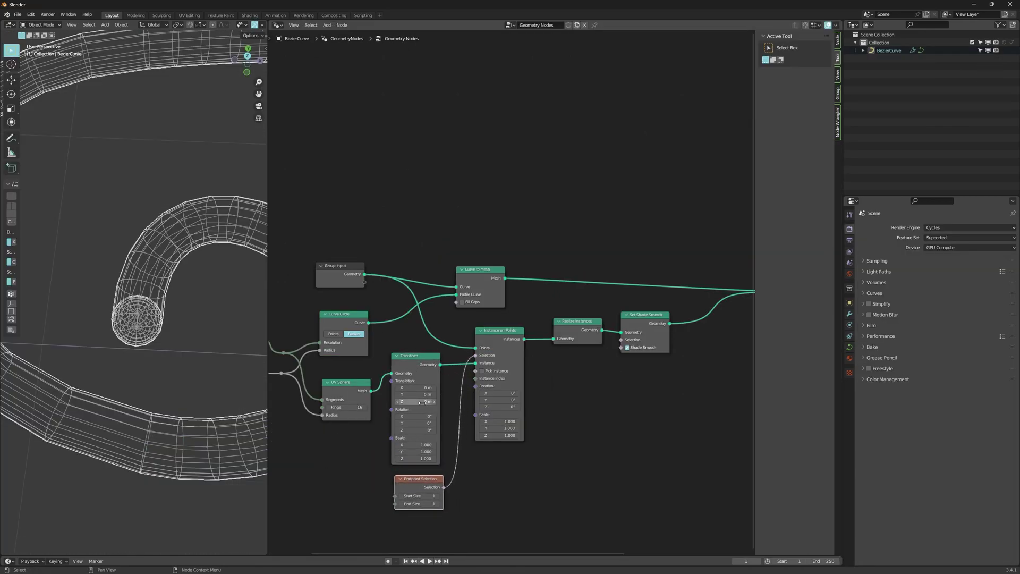
# Rotate the sphere 90° about X in the Transform node and check the tube end
pyautogui.scroll(2, 416, 421)
pyautogui.moveTo(425, 423); pyautogui.dragTo(438, 415)
pyautogui.rightClick(430, 424)
pyautogui.write('90')
pyautogui.press('Return')
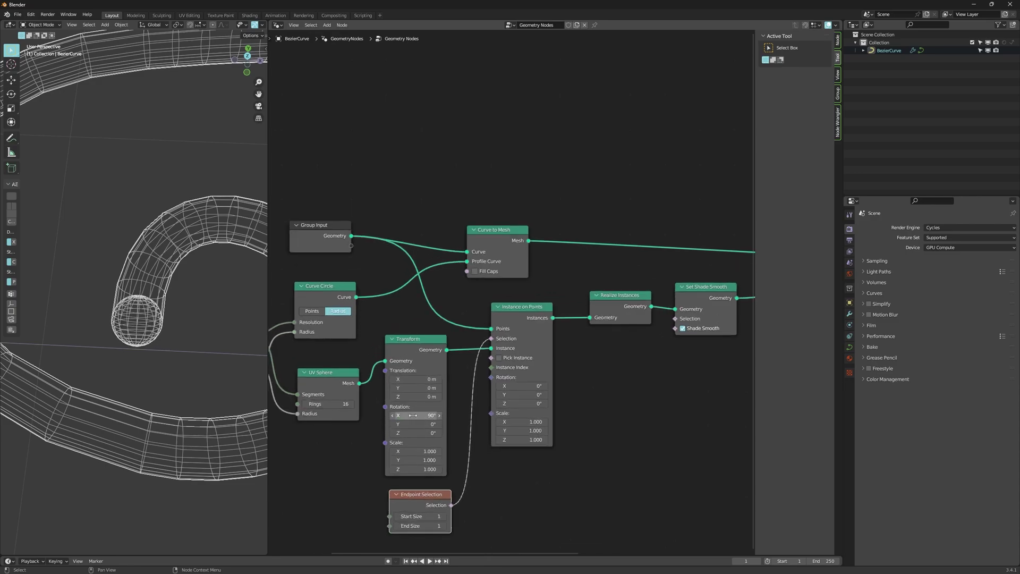
pyautogui.moveTo(162, 333); pyautogui.dragTo(199, 325, button='middle')
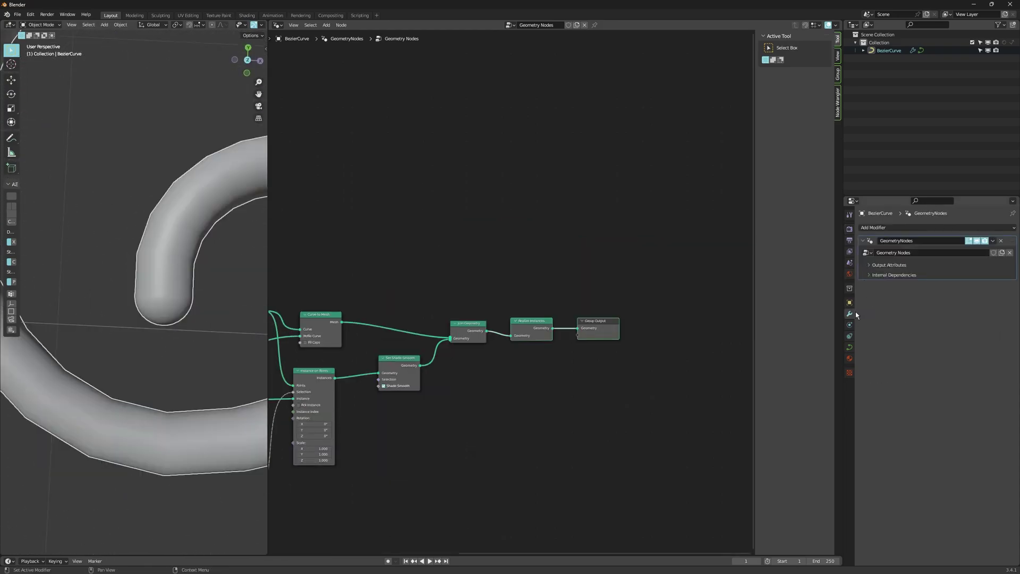
# Add a Remesh modifier to the curve with a voxel size of 0.0273 m and smooth shading enabled
pyautogui.click(900, 227)
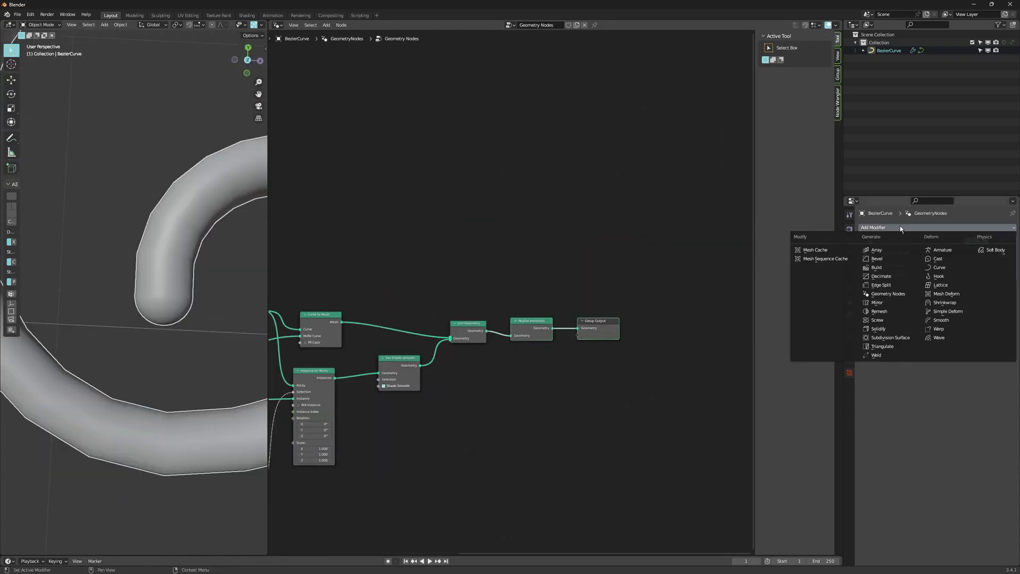
pyautogui.click(903, 312)
pyautogui.moveTo(957, 308)
pyautogui.mouseDown()
pyautogui.moveTo(916, 308)
pyautogui.moveTo(949, 307)
pyautogui.moveTo(929, 308)
pyautogui.mouseUp()
pyautogui.click(942, 328)
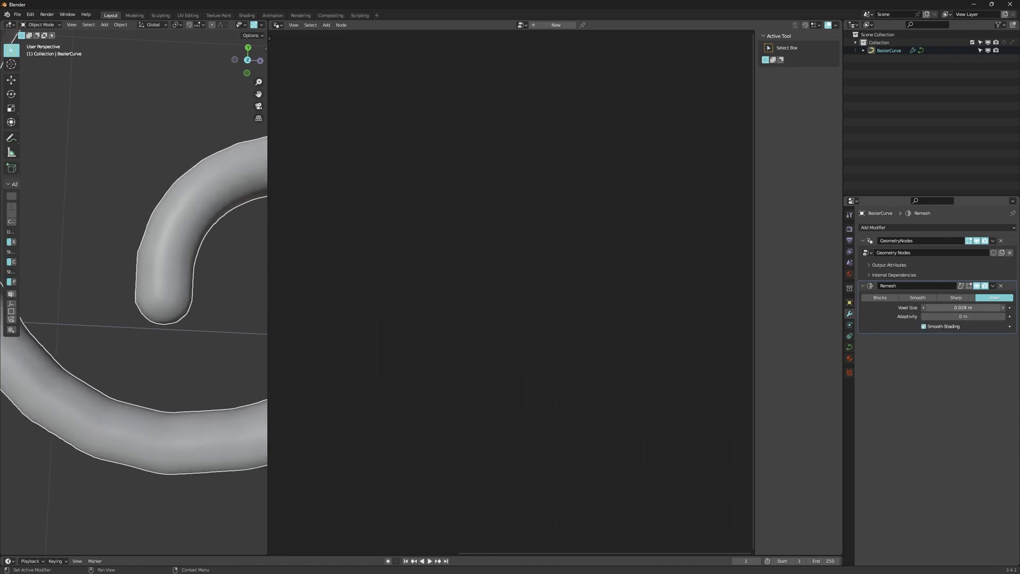
# Pin the Geometry Nodes tree in the node editor and insert a Trim Curve node after Group Input, adjusting its End factor
pyautogui.click(949, 265)
pyautogui.click(594, 25)
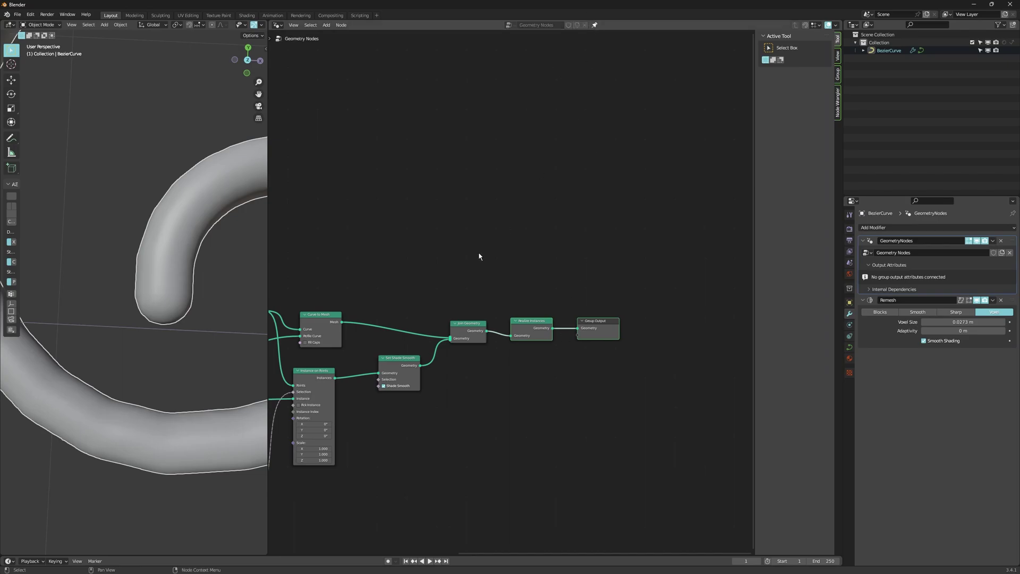
pyautogui.moveTo(484, 256); pyautogui.dragTo(569, 252, button='middle')
pyautogui.scroll(-3, 547, 254)
pyautogui.moveTo(364, 304); pyautogui.dragTo(405, 302, button='middle')
pyautogui.scroll(-9, 191, 311)
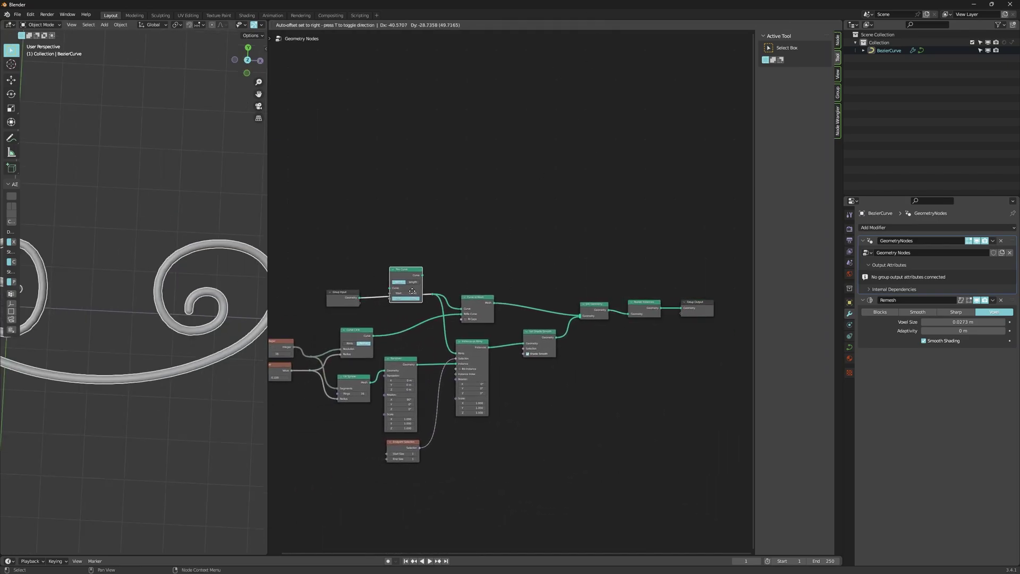
pyautogui.click(405, 306)
pyautogui.moveTo(399, 308)
pyautogui.mouseDown()
pyautogui.moveTo(372, 308)
pyautogui.moveTo(388, 308)
pyautogui.mouseUp()
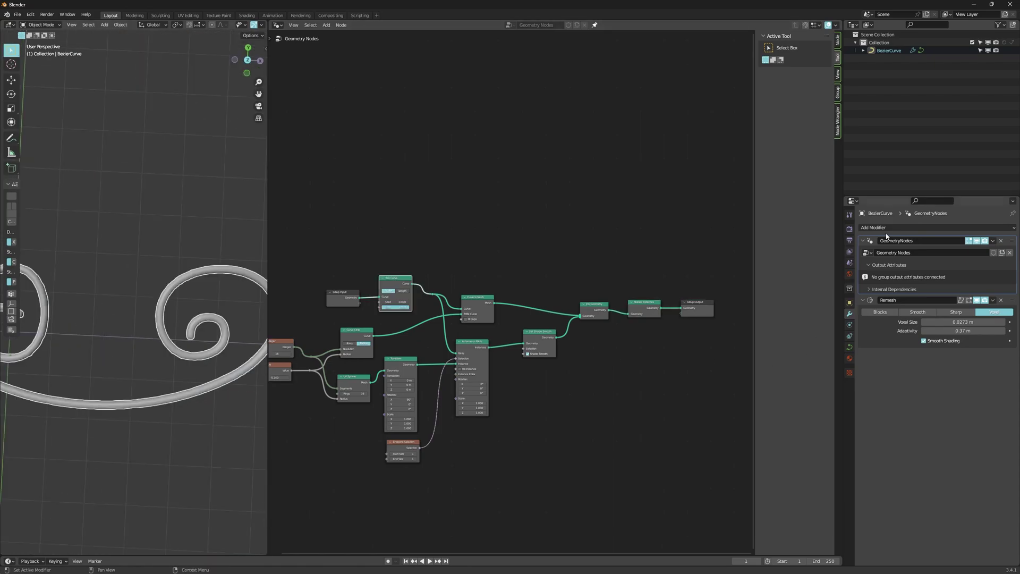
# Add a Decimate modifier after Remesh and try ratios of 0.5 and 0.1, finishing with 0.5
pyautogui.click(887, 228)
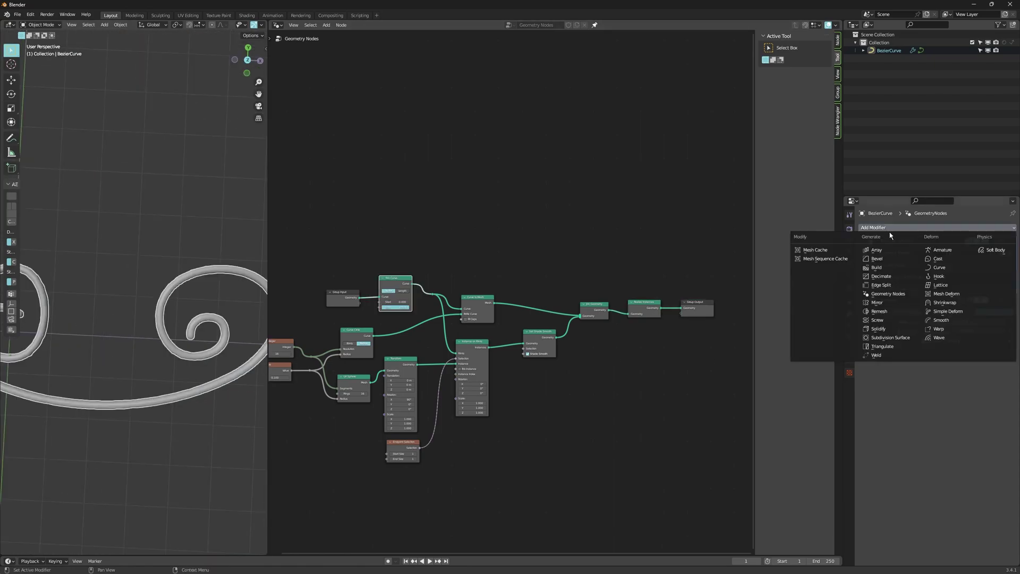
pyautogui.click(895, 277)
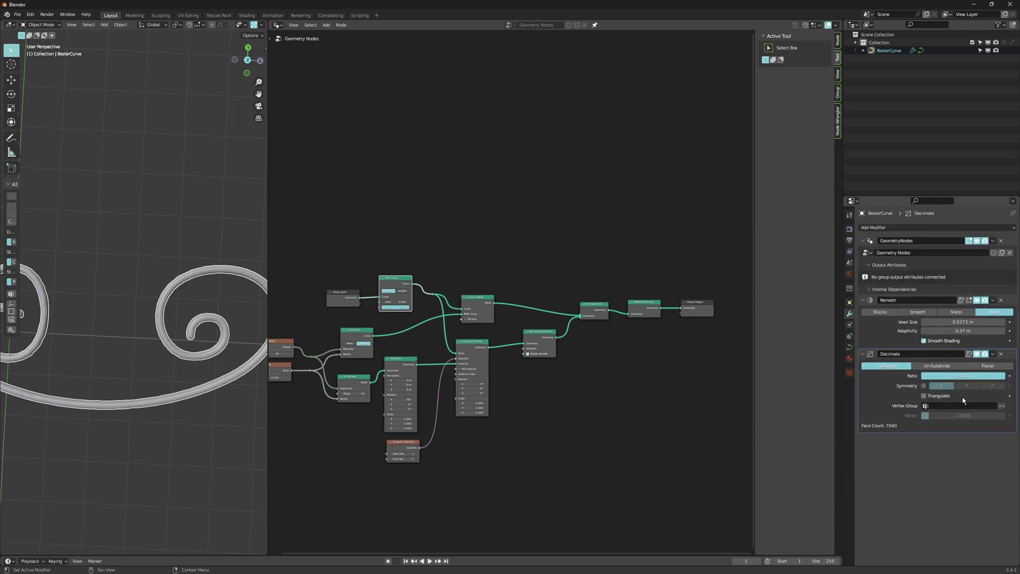
pyautogui.click(973, 375)
pyautogui.write('.5')
pyautogui.press('Return')
pyautogui.click(972, 376)
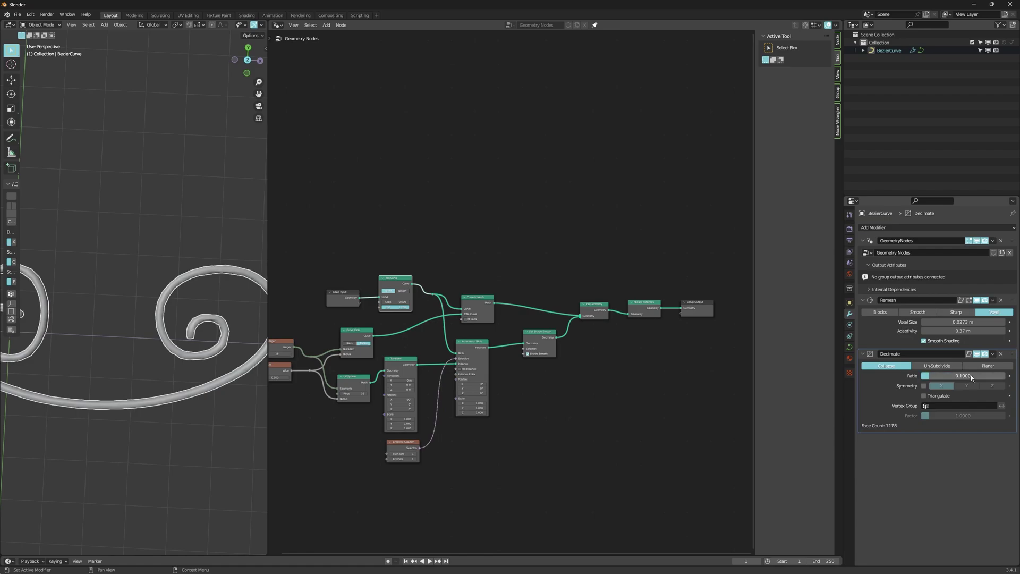
pyautogui.click(971, 375)
pyautogui.write('.5')
pyautogui.press('Return')
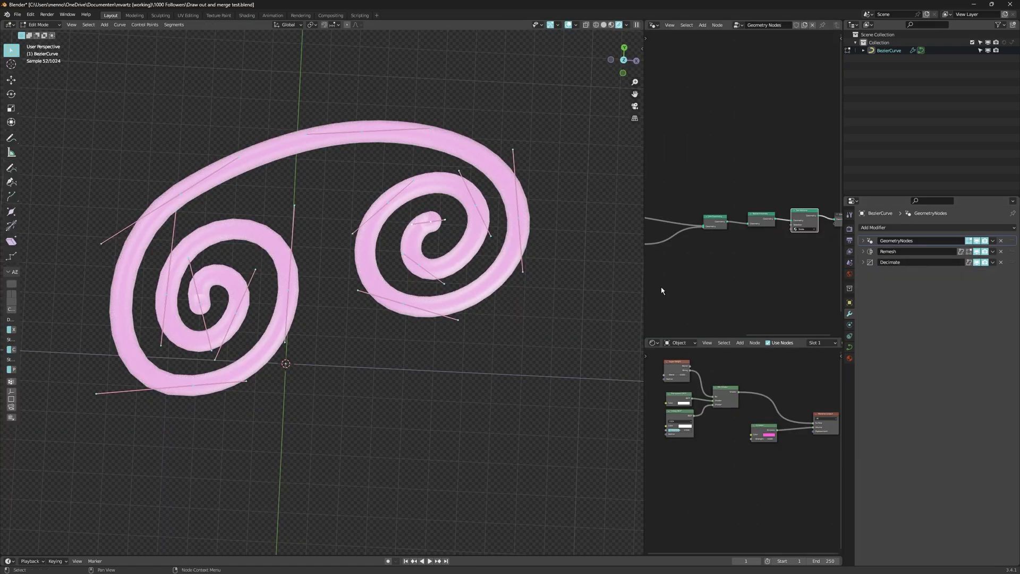
# Leave Edit Mode and toggle the Remesh modifier's viewport display to compare how the material appears on the spiral
pyautogui.press('Tab')
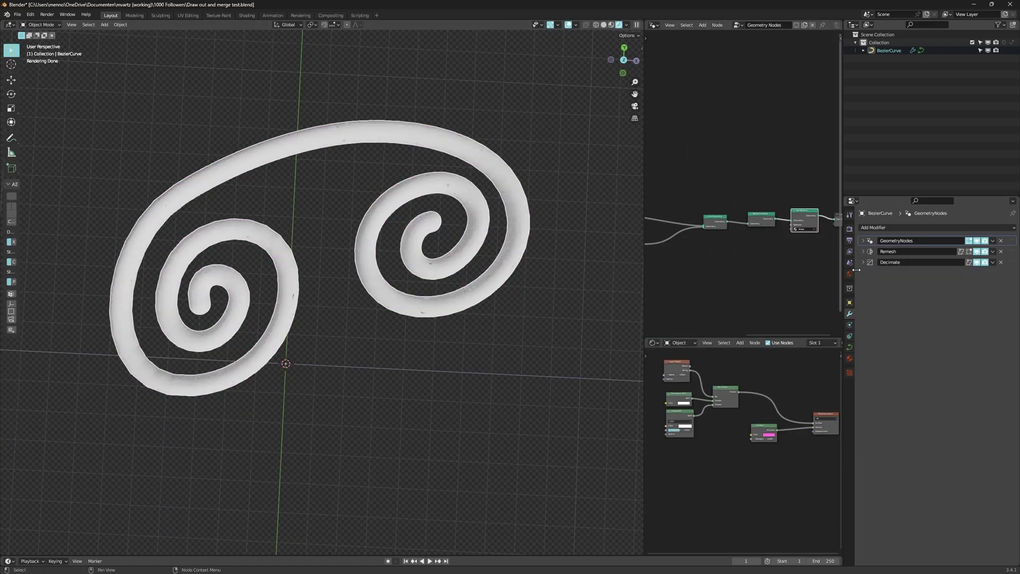
pyautogui.click(978, 252)
pyautogui.click(978, 253)
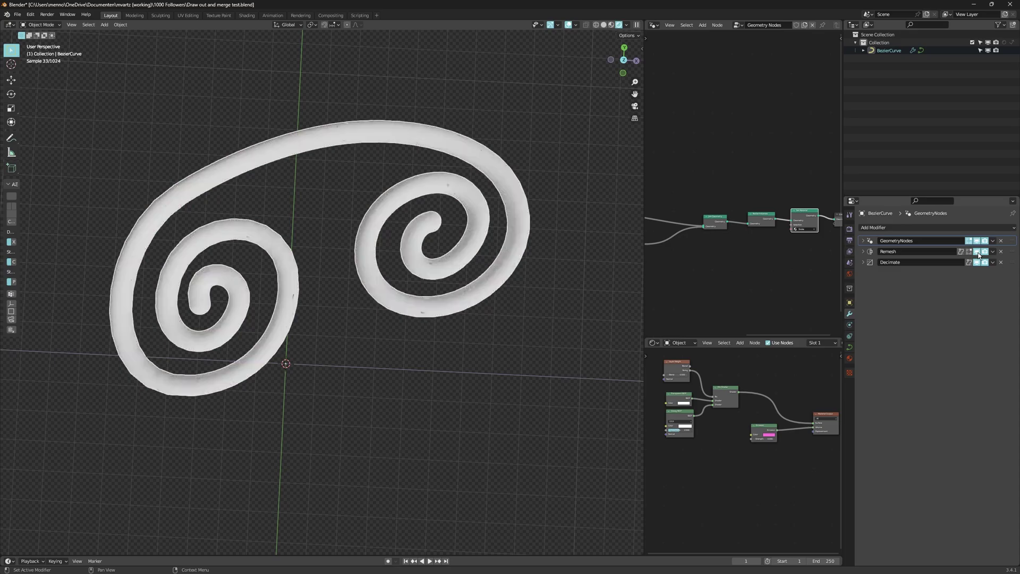
pyautogui.click(978, 252)
pyautogui.click(978, 253)
# Add a second Geometry Nodes modifier with a new node tree after Decimate and rename the modifier Set Material
pyautogui.click(935, 227)
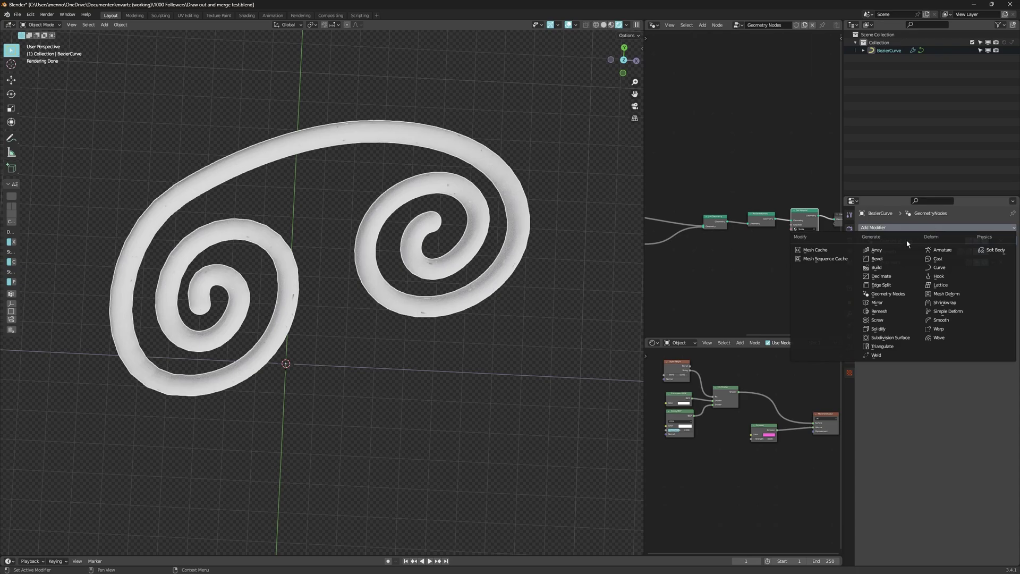
pyautogui.click(898, 294)
pyautogui.doubleClick(928, 274)
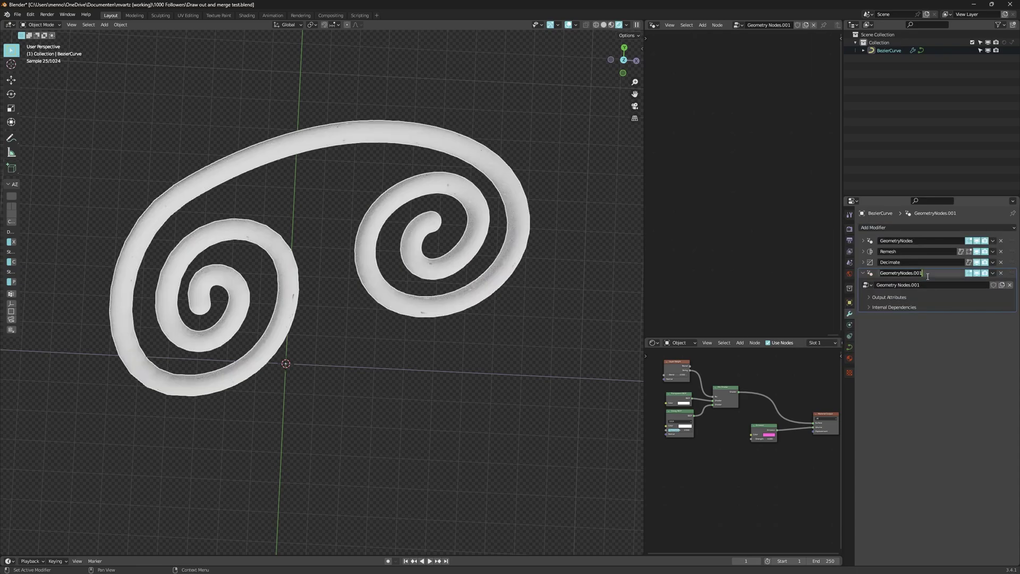
pyautogui.press('Return')
pyautogui.write('Set')
pyautogui.press('Return')
# Insert a Set Material node between Group Input and Group Output and assign the Stroke material to it
pyautogui.press('Home')
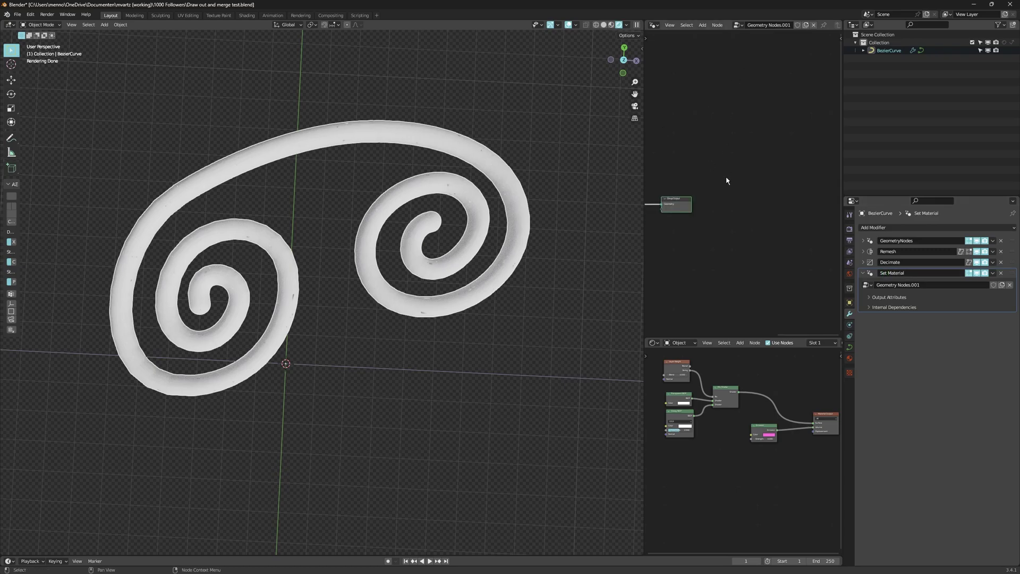
pyautogui.hotkey('shift', 'a')
pyautogui.click(724, 202)
pyautogui.write('set')
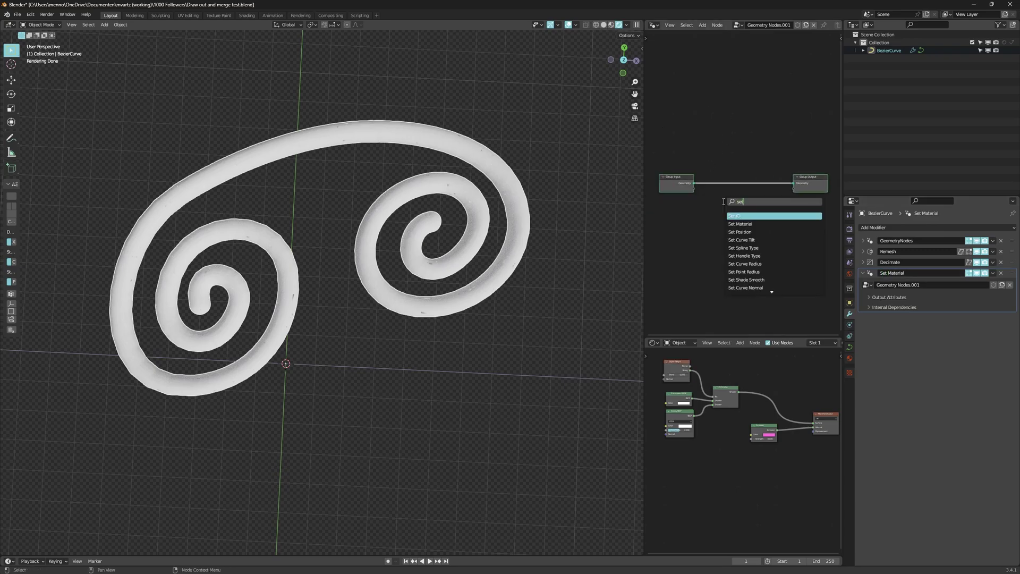
pyautogui.click(753, 222)
pyautogui.click(742, 191)
pyautogui.click(742, 194)
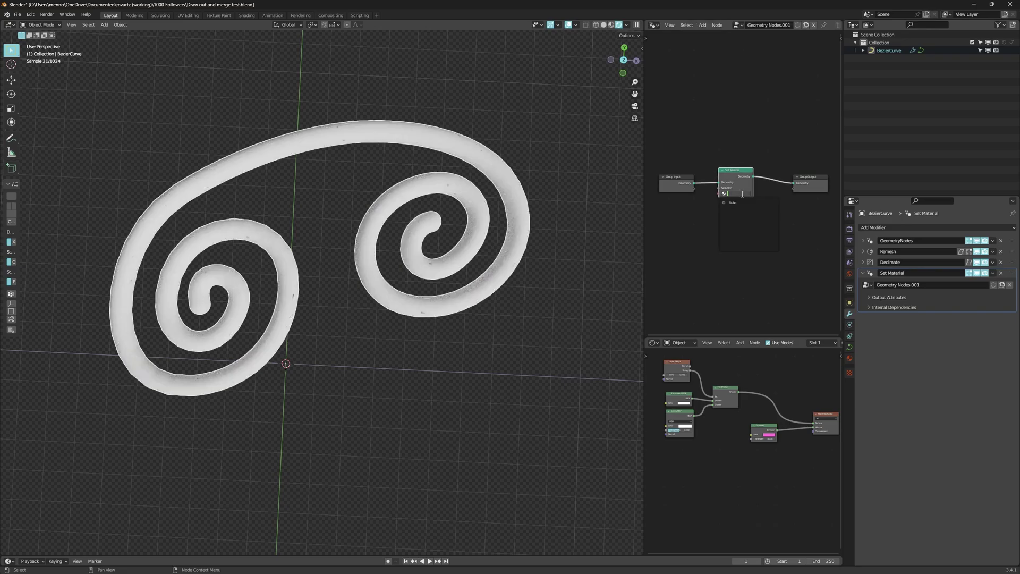
pyautogui.click(744, 203)
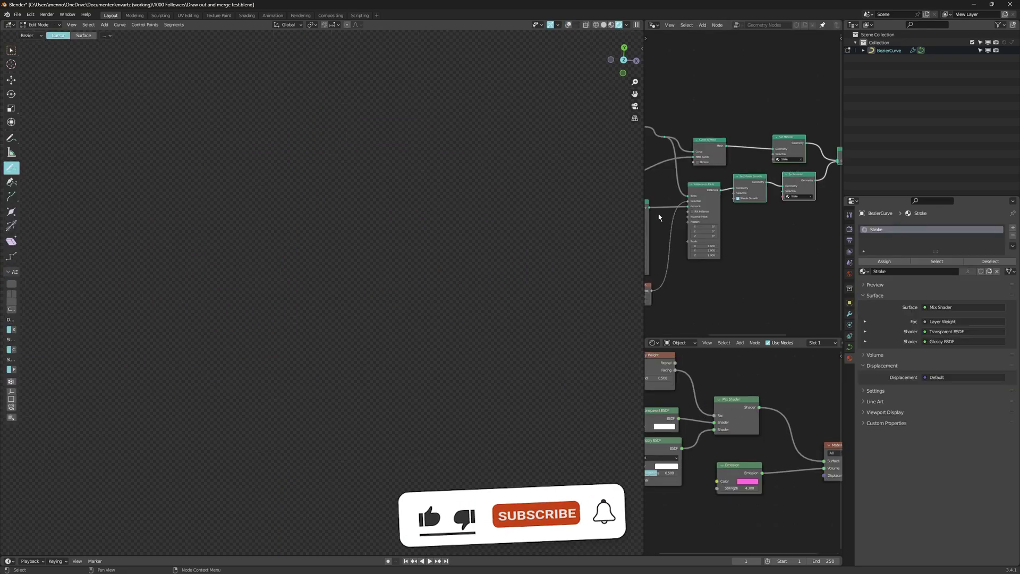
# Draw a large circle freehand with the Draw curve tool and add smaller strokes inside it
pyautogui.moveTo(355, 175)
pyautogui.mouseDown()
pyautogui.moveTo(228, 159)
pyautogui.moveTo(448, 291)
pyautogui.moveTo(284, 158)
pyautogui.mouseUp()
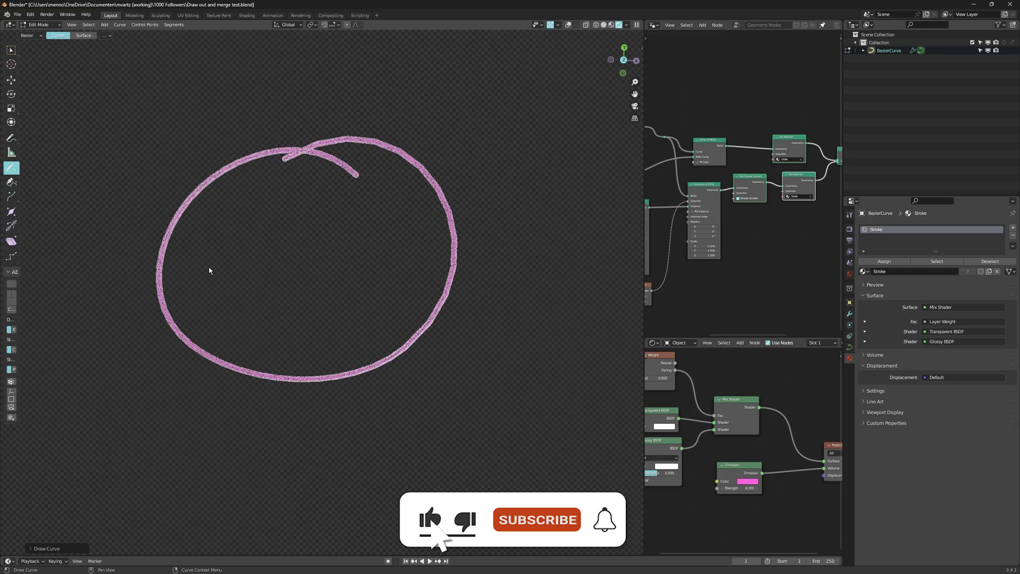
pyautogui.moveTo(238, 228); pyautogui.dragTo(245, 214)
pyautogui.moveTo(367, 217); pyautogui.dragTo(392, 212)
pyautogui.moveTo(285, 246)
pyautogui.mouseDown()
pyautogui.moveTo(298, 298)
pyautogui.moveTo(485, 230)
pyautogui.moveTo(296, 488)
pyautogui.mouseUp()
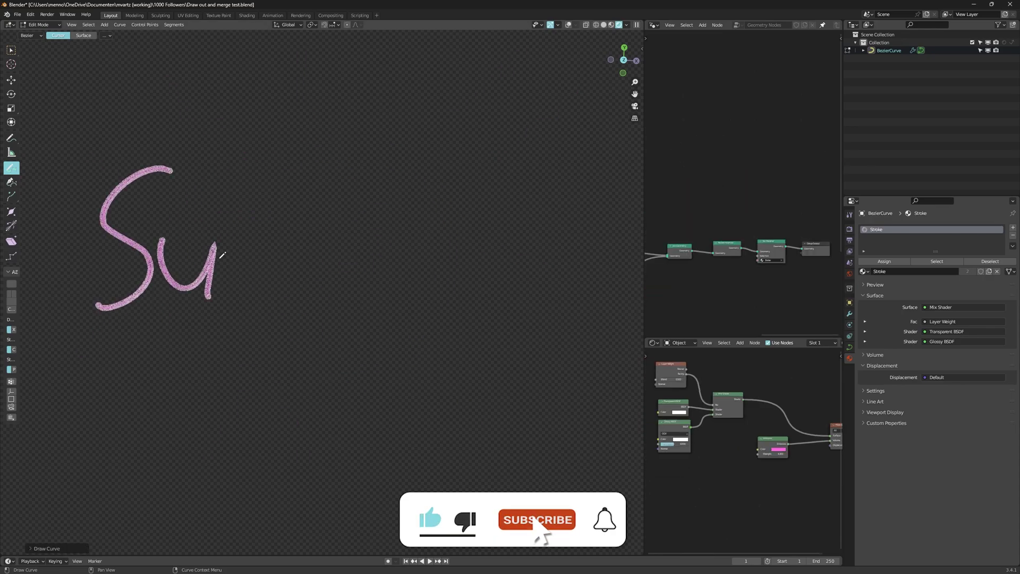
# Finish handwriting the word "Subscribe" with freehand curve strokes after the letters "Su"
pyautogui.moveTo(231, 191); pyautogui.dragTo(228, 299)
pyautogui.moveTo(331, 235); pyautogui.dragTo(270, 305)
pyautogui.moveTo(364, 246); pyautogui.dragTo(380, 280)
pyautogui.moveTo(396, 243); pyautogui.dragTo(412, 281)
pyautogui.moveTo(439, 237); pyautogui.dragTo(454, 274)
pyautogui.click(438, 213)
pyautogui.moveTo(471, 203)
pyautogui.mouseDown()
pyautogui.moveTo(470, 271)
pyautogui.moveTo(575, 278)
pyautogui.mouseUp()
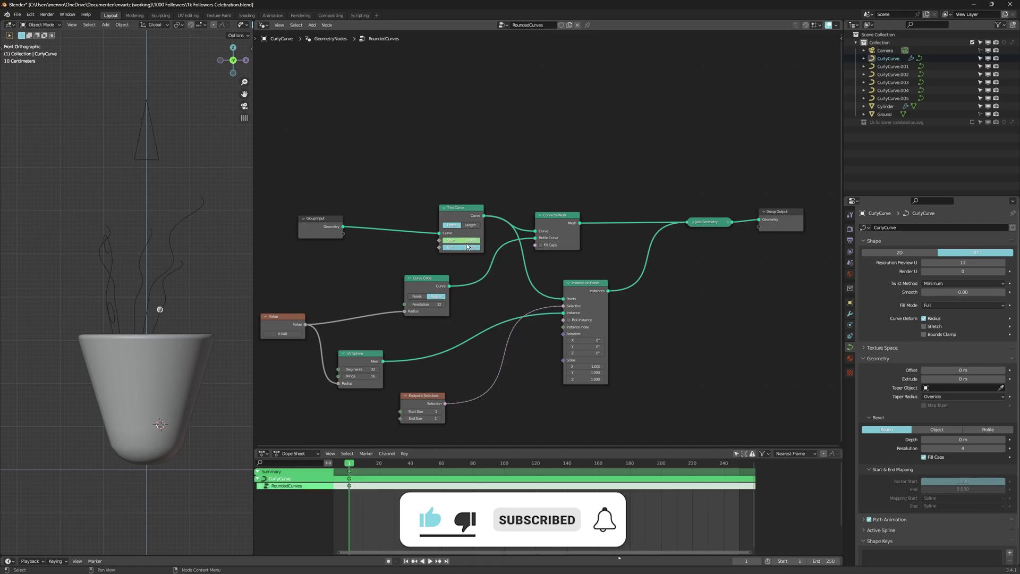
# Keyframe the Trim Curve Start and End at 0.000 on frame 27 and play back the animation
pyautogui.hotkey('shift', 'Up')
pyautogui.hotkey('shift', 'Up')
pyautogui.hotkey('shift', 'Up')
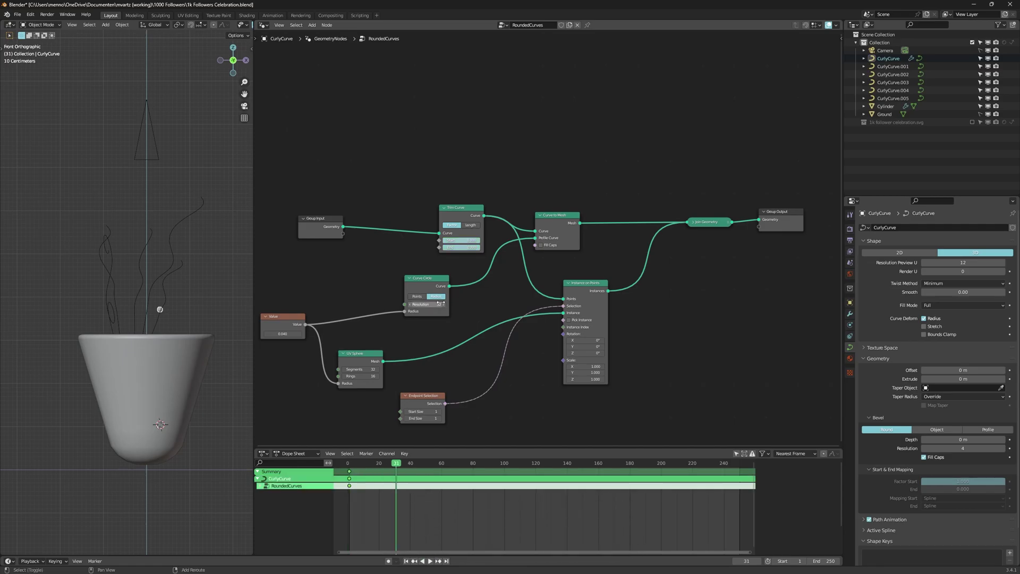
pyautogui.press('Left')
pyautogui.moveTo(477, 243); pyautogui.dragTo(236, 245)
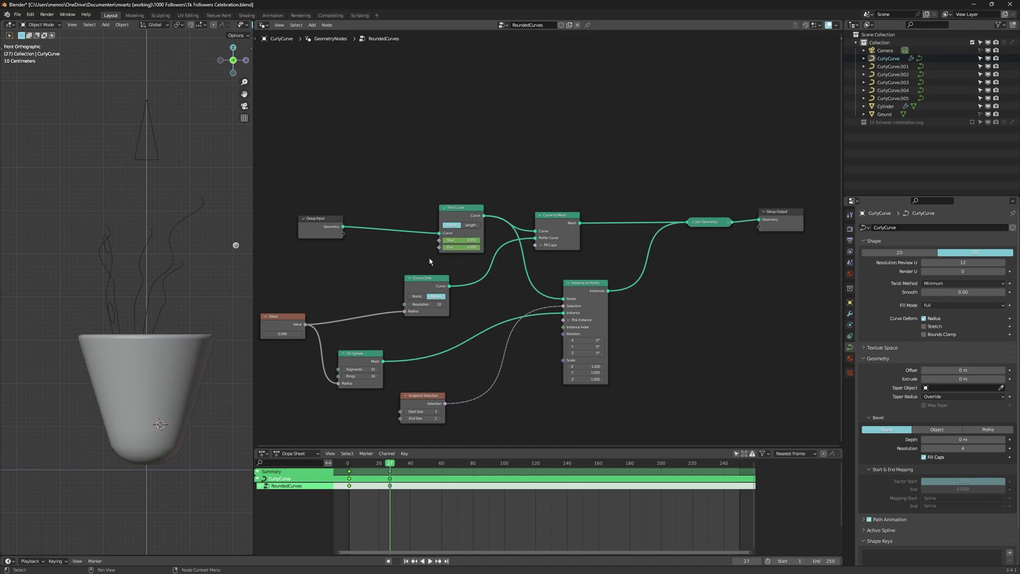
pyautogui.hotkey('shift', 'Left')
pyautogui.press('space')
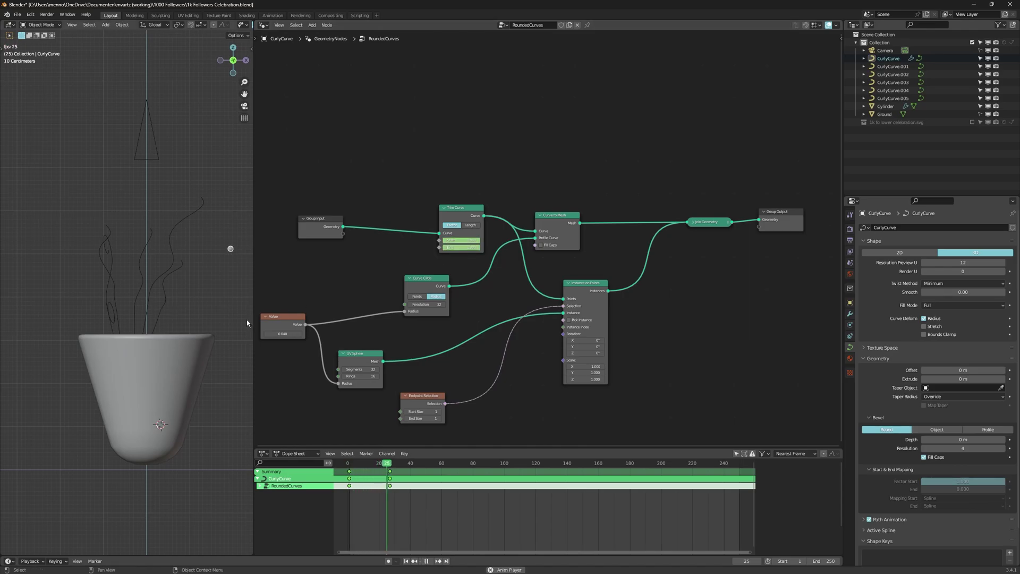
# Replay the Trim Curve animation from the first frame to check the streamer's timing
pyautogui.press('space')
pyautogui.hotkey('shift', 'Left')
pyautogui.press('space')
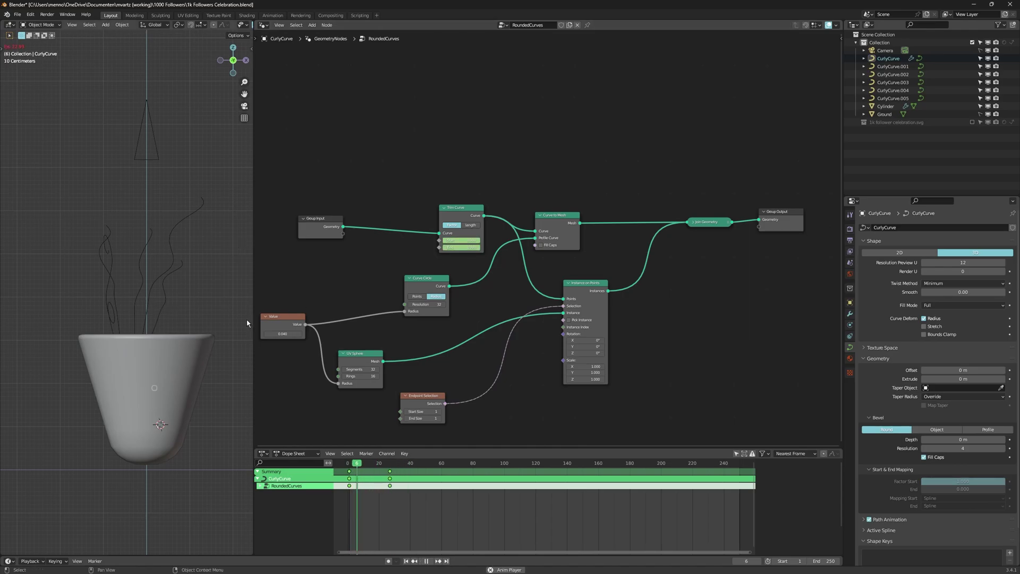
pyautogui.press('space')
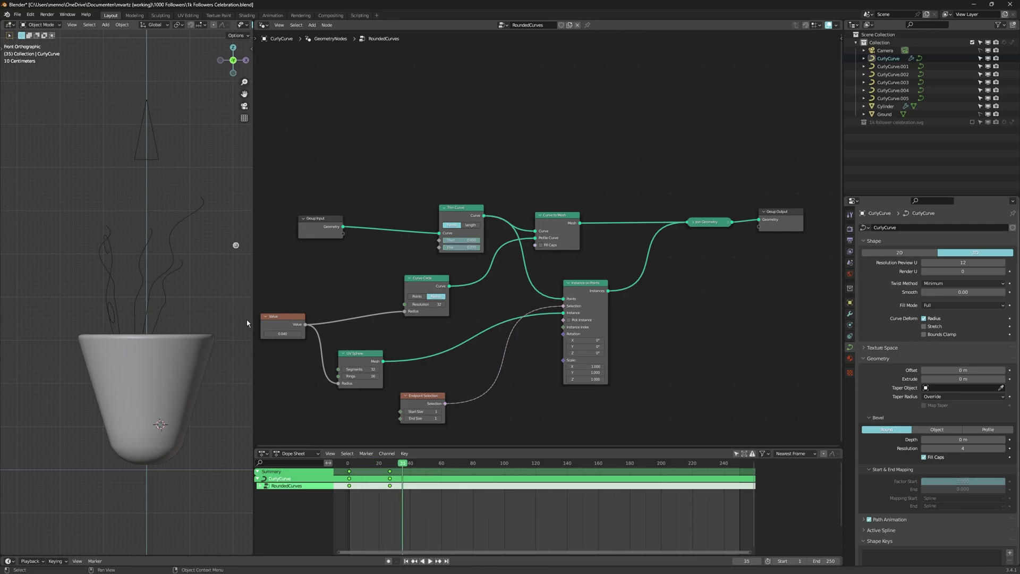
# Expand the RoundedCurves animation channels and shift the Trim Curve End keyframes about 5 frames later
pyautogui.click(260, 487)
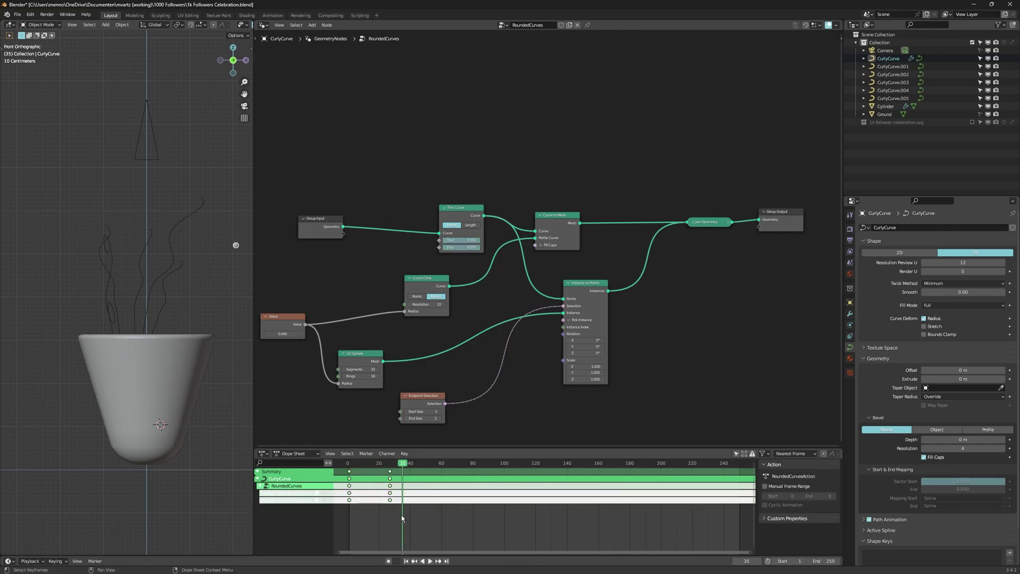
pyautogui.moveTo(401, 516); pyautogui.dragTo(360, 498)
# Add a Value node, connect it to the Scale of Instance on Points, and keyframe it on frame 30
pyautogui.hotkey('shift', 'a')
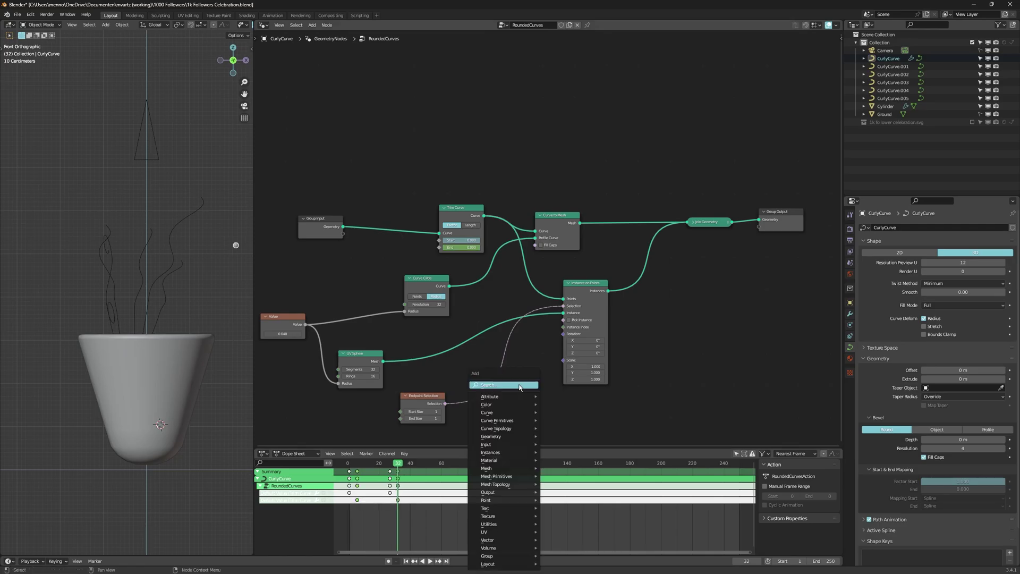
pyautogui.click(520, 385)
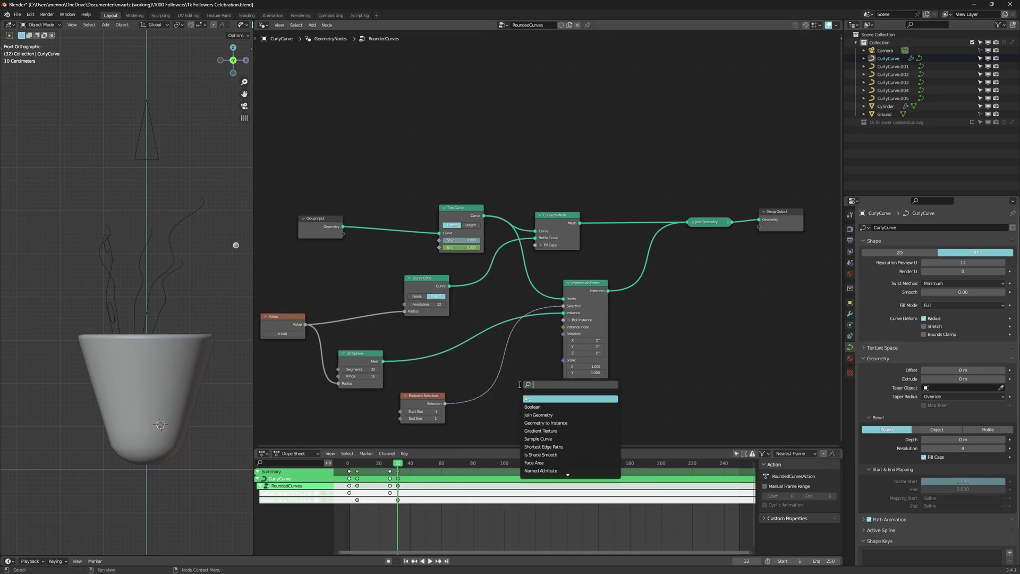
pyautogui.write('value')
pyautogui.press('Return')
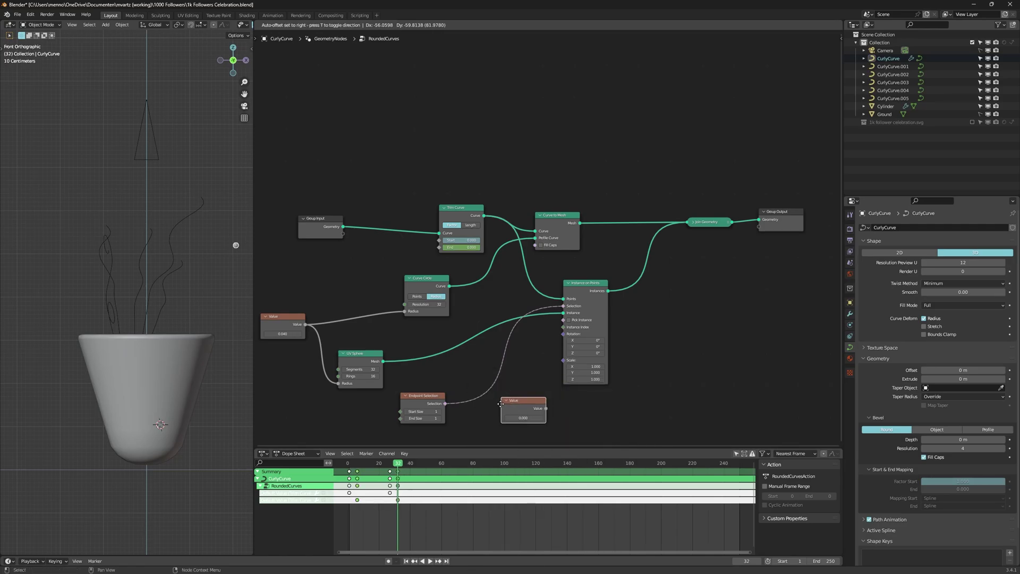
pyautogui.click(518, 413)
pyautogui.moveTo(545, 411); pyautogui.dragTo(564, 363)
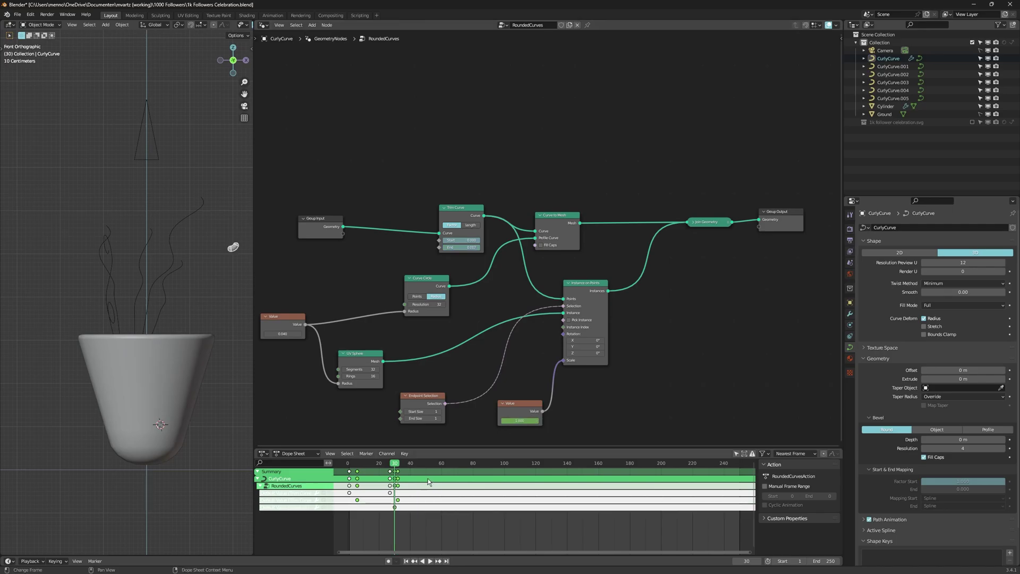
pyautogui.press('Right')
pyautogui.press('Right')
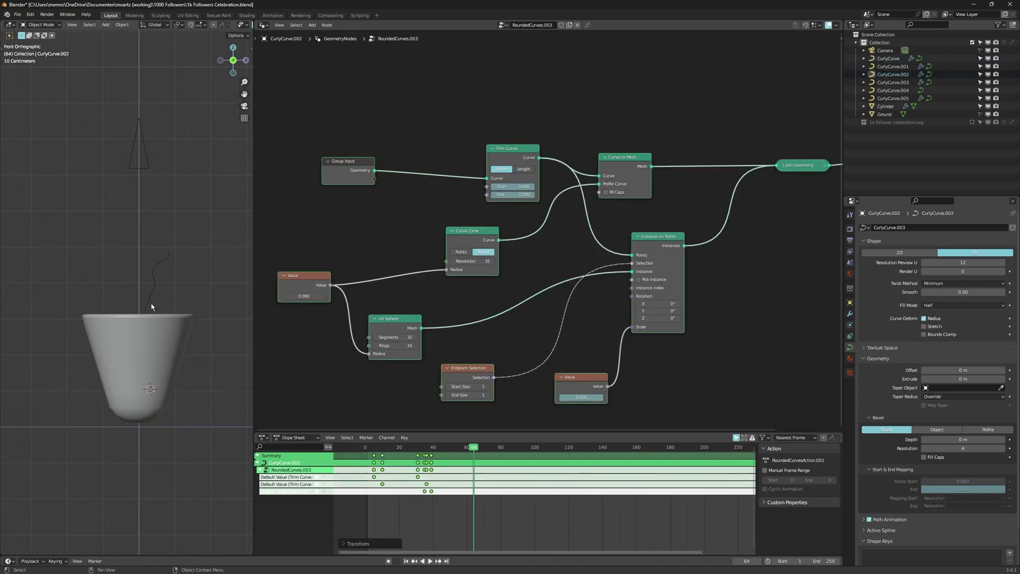
# Assign the RoundedCurves node group to the thin curve CurlyCurve.004 and set that curve's shape to 3D
pyautogui.click(151, 302)
pyautogui.click(515, 25)
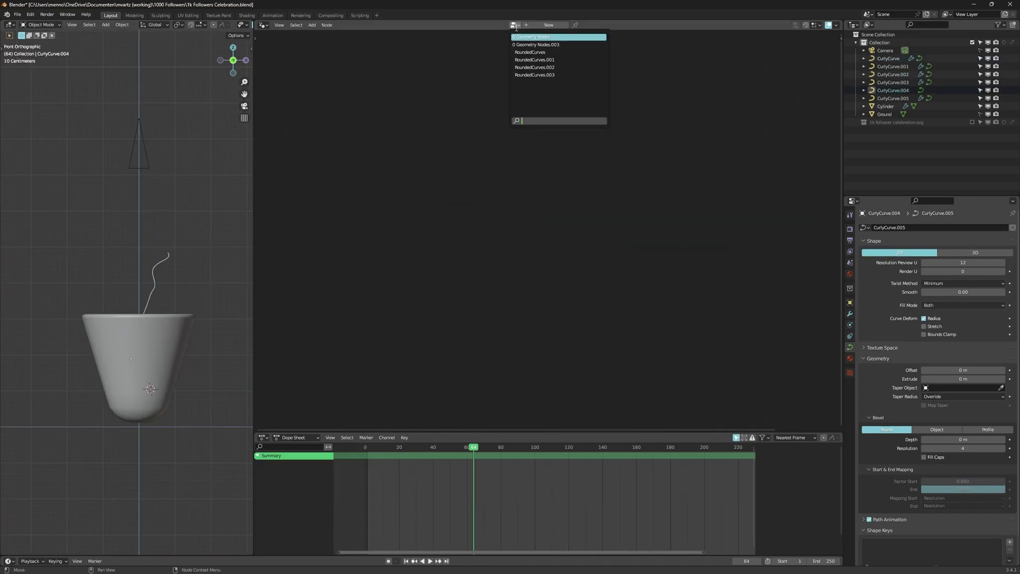
pyautogui.click(542, 25)
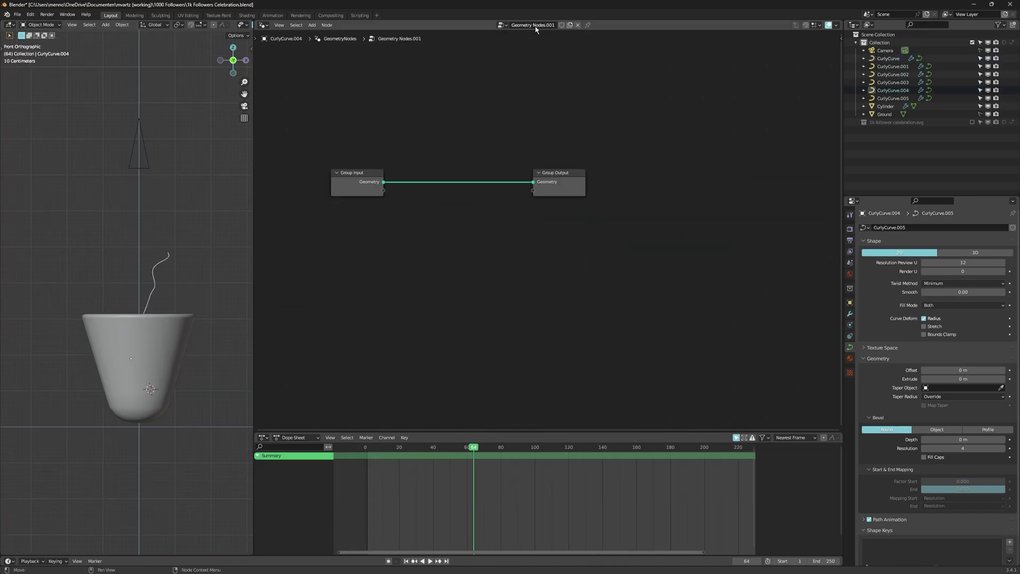
pyautogui.click(502, 25)
pyautogui.click(533, 62)
pyautogui.click(975, 252)
# Play back the streamer animation from the start, then return to the first frame
pyautogui.press('space')
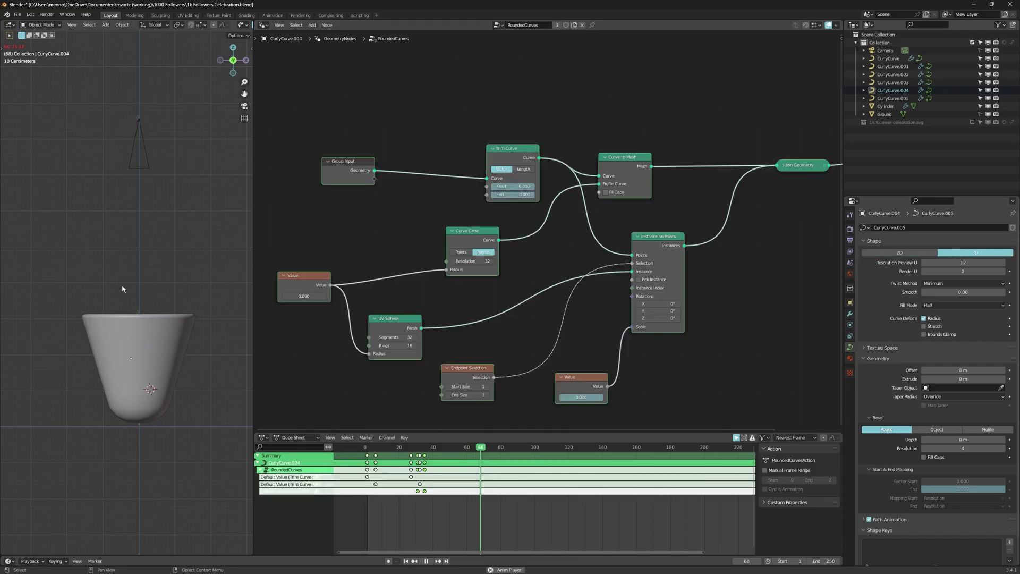
pyautogui.press('space')
pyautogui.hotkey('shift', 'Left')
pyautogui.press('space')
pyautogui.press('space')
pyautogui.hotkey('shift', 'Left')
# Make the curve's RoundedCurves node group single-user, shift all its keyframes about 4 frames later, and preview the timing
pyautogui.click(557, 25)
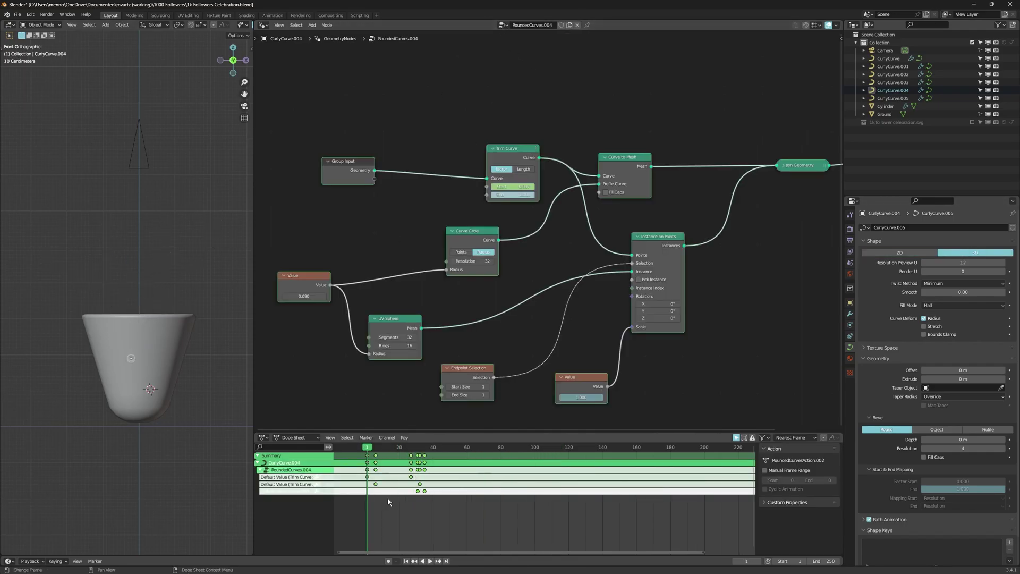
pyautogui.press('a')
pyautogui.press('g')
pyautogui.click(393, 495)
pyautogui.press('space')
pyautogui.press('space')
# Move the closing keyframes of CurlyCurve.004 about 10 frames earlier and check the shortened animation
pyautogui.click(375, 448)
pyautogui.moveTo(445, 500); pyautogui.dragTo(389, 449)
pyautogui.press('g')
pyautogui.click(400, 456)
pyautogui.press('space')
pyautogui.click(375, 449)
pyautogui.click(393, 449)
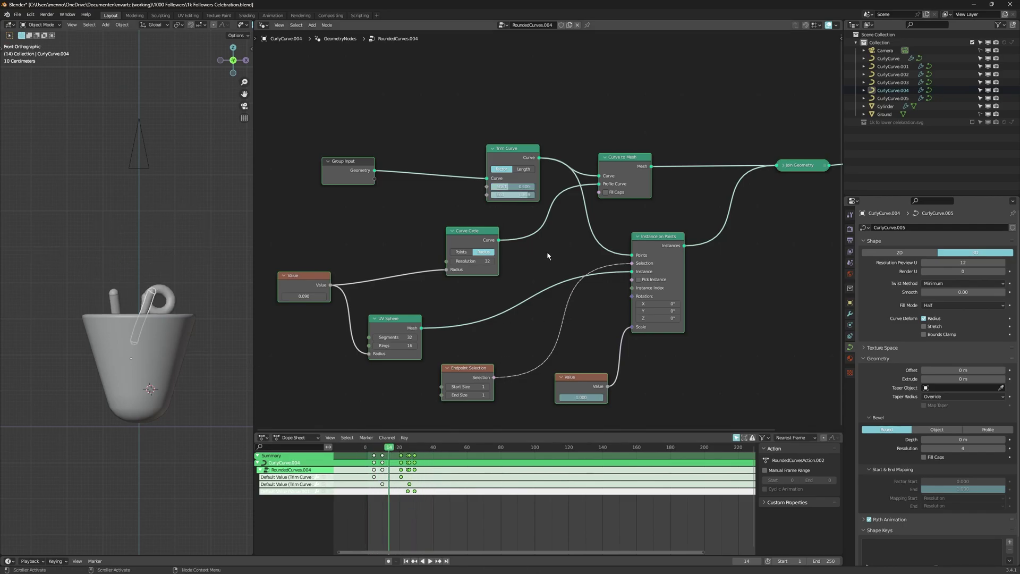
# Duplicate the radius Value node, set the copy to 32, and connect it to the UV Sphere's Segments
pyautogui.click(303, 285)
pyautogui.hotkey('shift', 'd')
pyautogui.click(291, 332)
pyautogui.doubleClick(293, 344)
pyautogui.write('32')
pyautogui.press('Return')
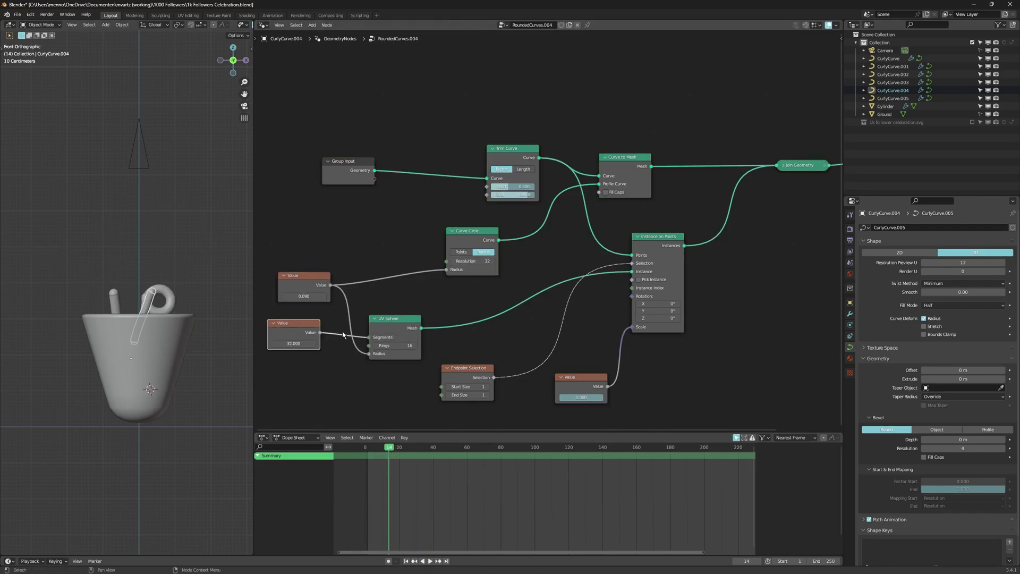